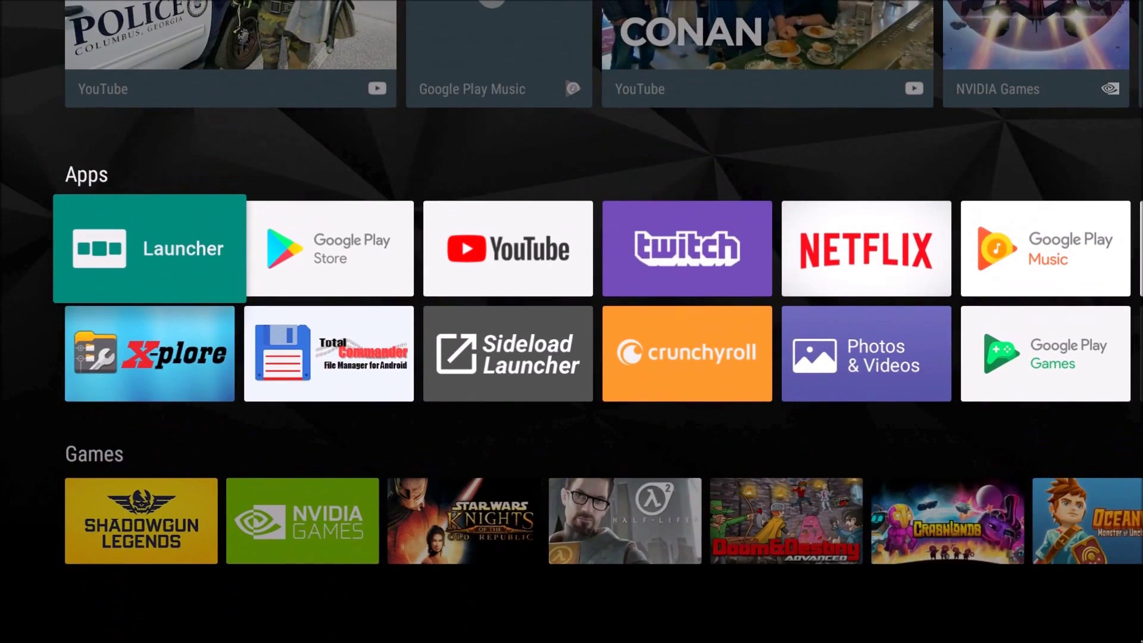
- Open OpenMW from the Launcher app and enable Hide onscreen buttons in its general settings
{"action": "key", "text": "Return"}
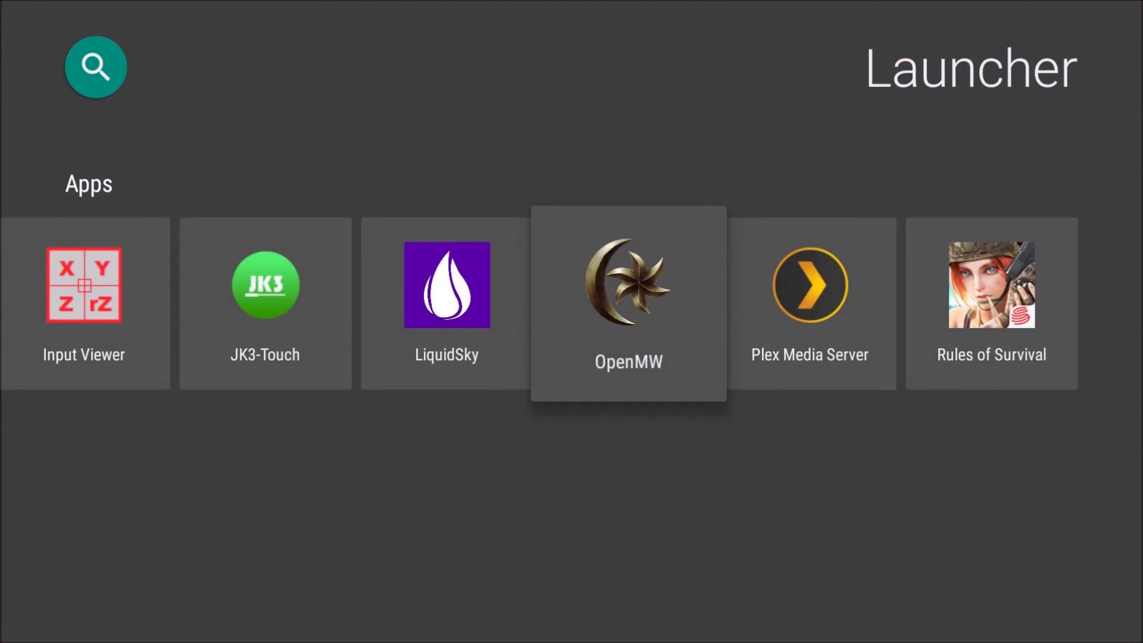
{"action": "key", "text": "Return"}
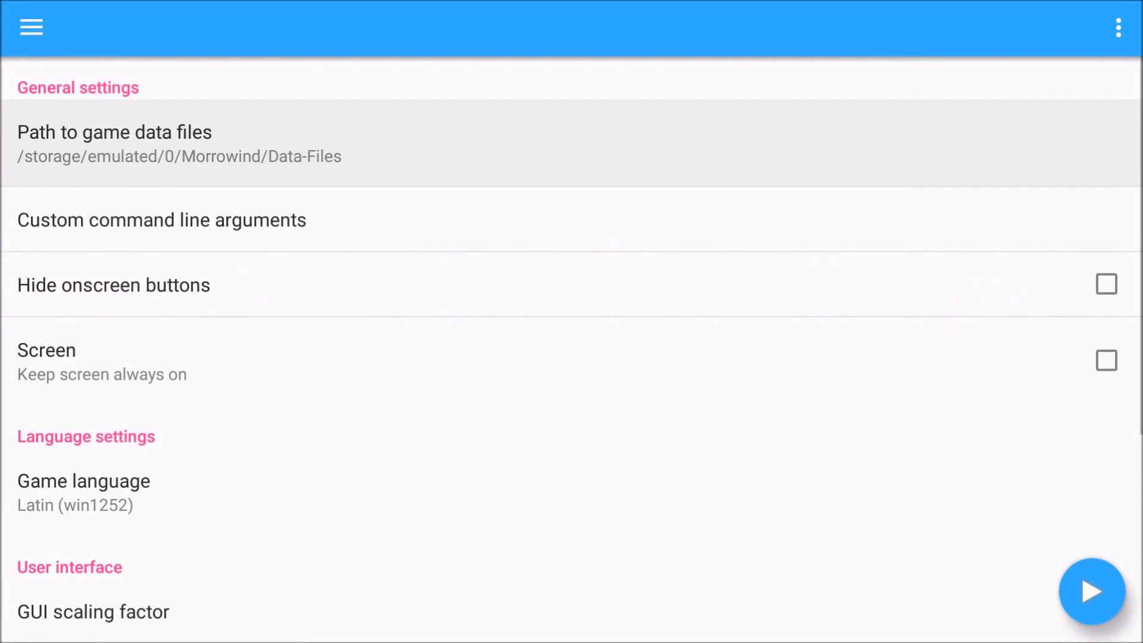
{"action": "key", "text": "Down"}
{"action": "key", "text": "Down"}
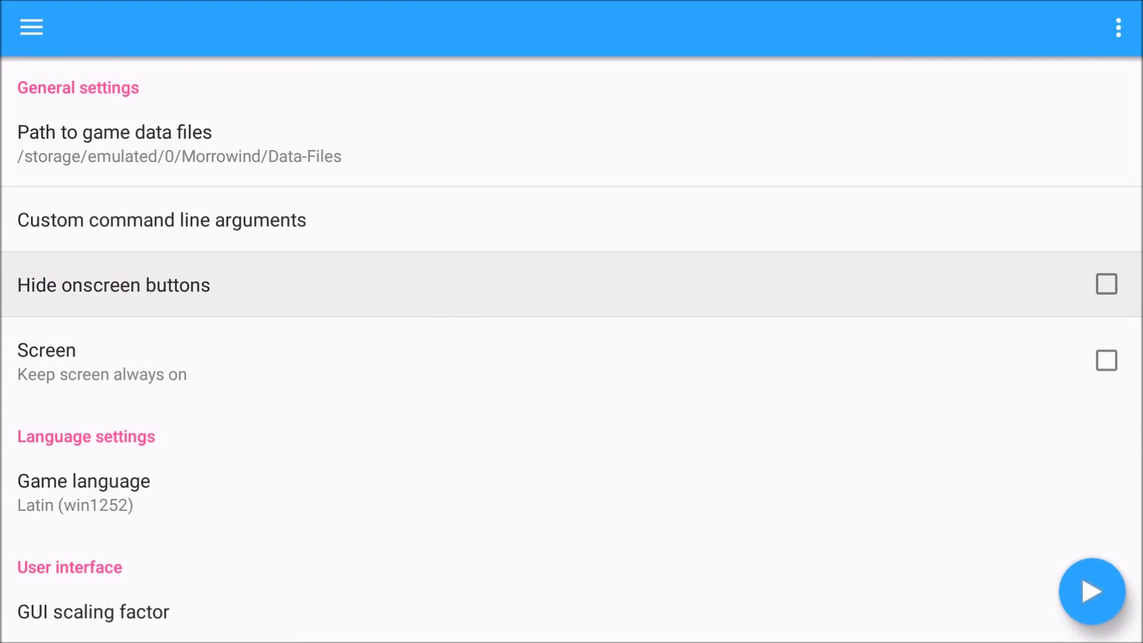
{"action": "key", "text": "Return"}
- Start Morrowind from the OpenMW settings app and enter play from the game's main menu
{"action": "key", "text": "Up"}
{"action": "key", "text": "Up"}
{"action": "key", "text": "Up"}
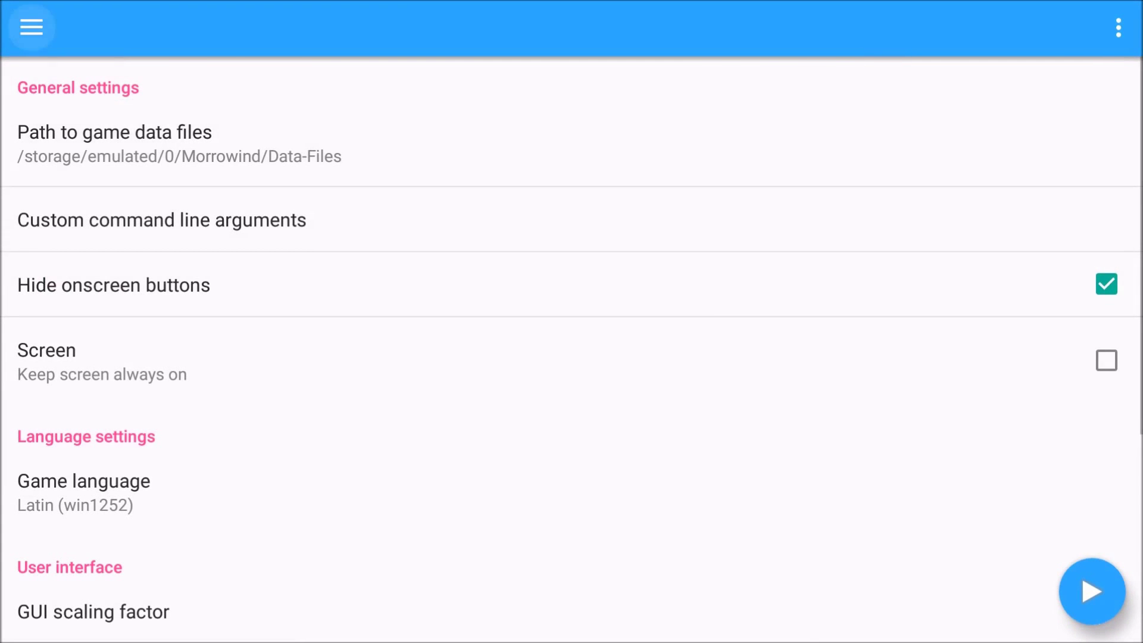
{"action": "key", "text": "Return"}
{"action": "key", "text": "Down"}
{"action": "key", "text": "Return"}
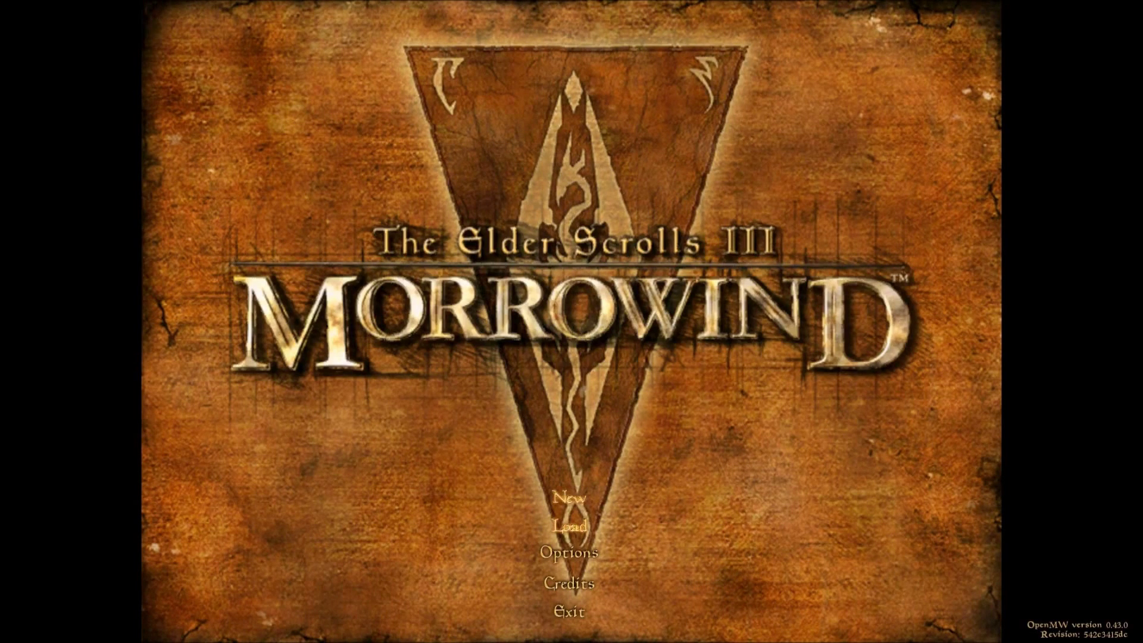
{"action": "left_click", "coordinate": [569, 498]}
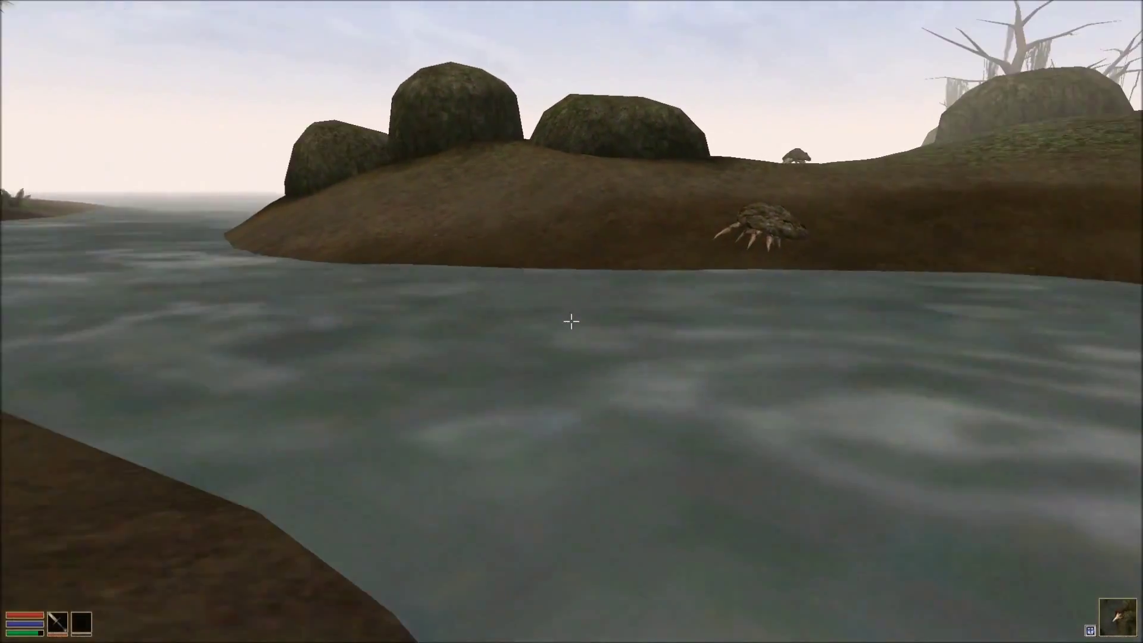
{"action": "key", "text": "w"}
{"action": "key", "text": "f"}
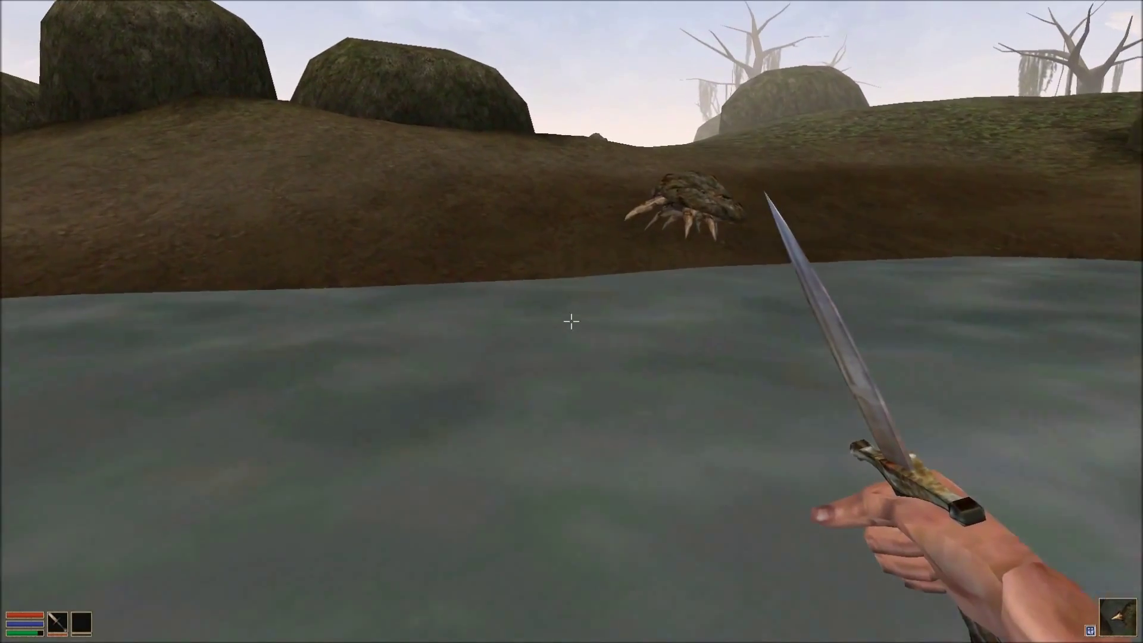
{"action": "key", "text": "w"}
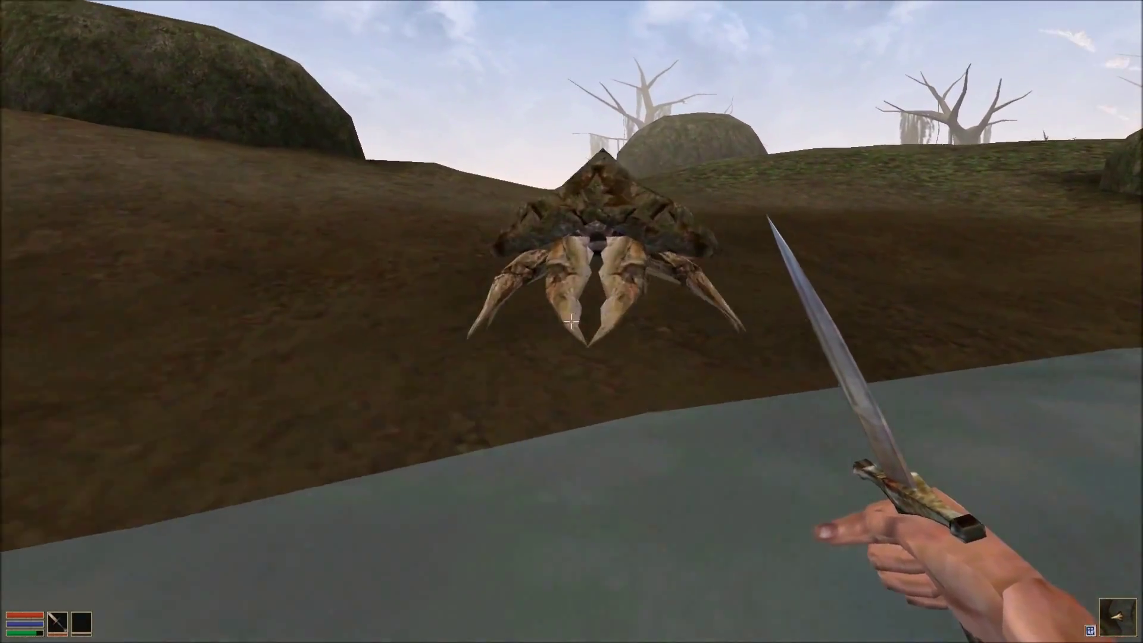
{"action": "left_click", "coordinate": [571, 322]}
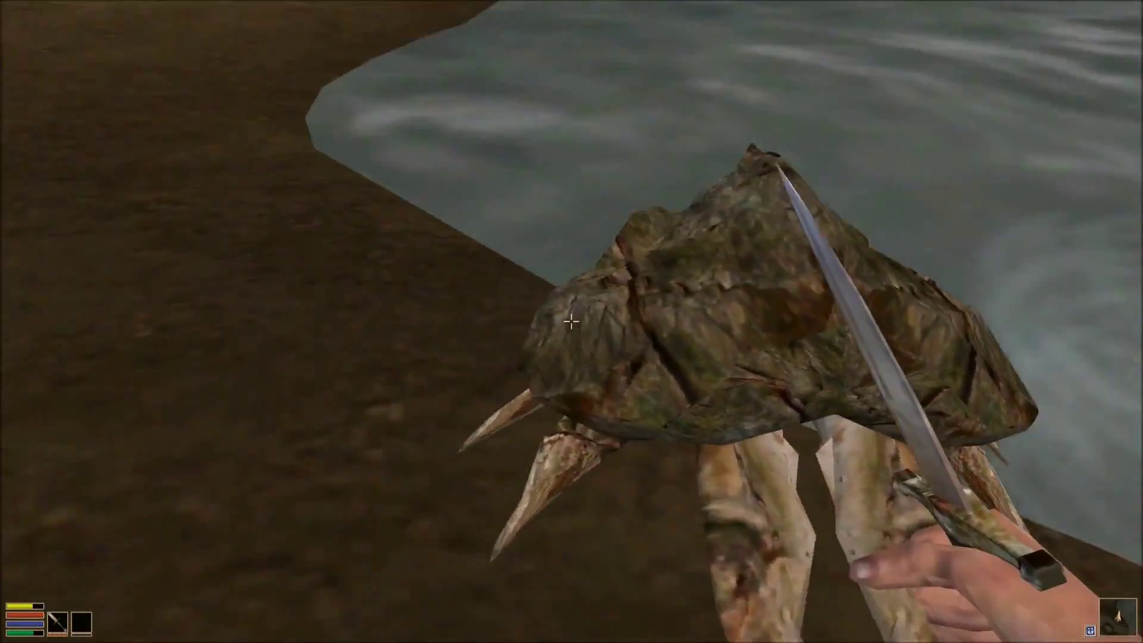
{"action": "left_click", "coordinate": [571, 322]}
{"action": "left_click", "coordinate": [570, 322]}
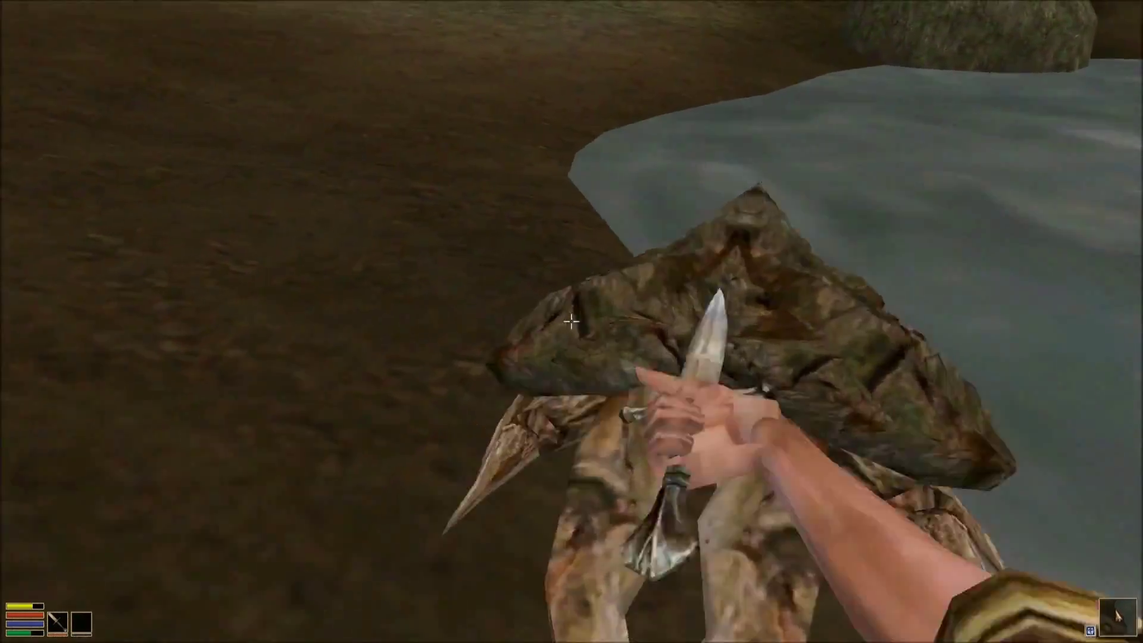
{"action": "left_click", "coordinate": [571, 322]}
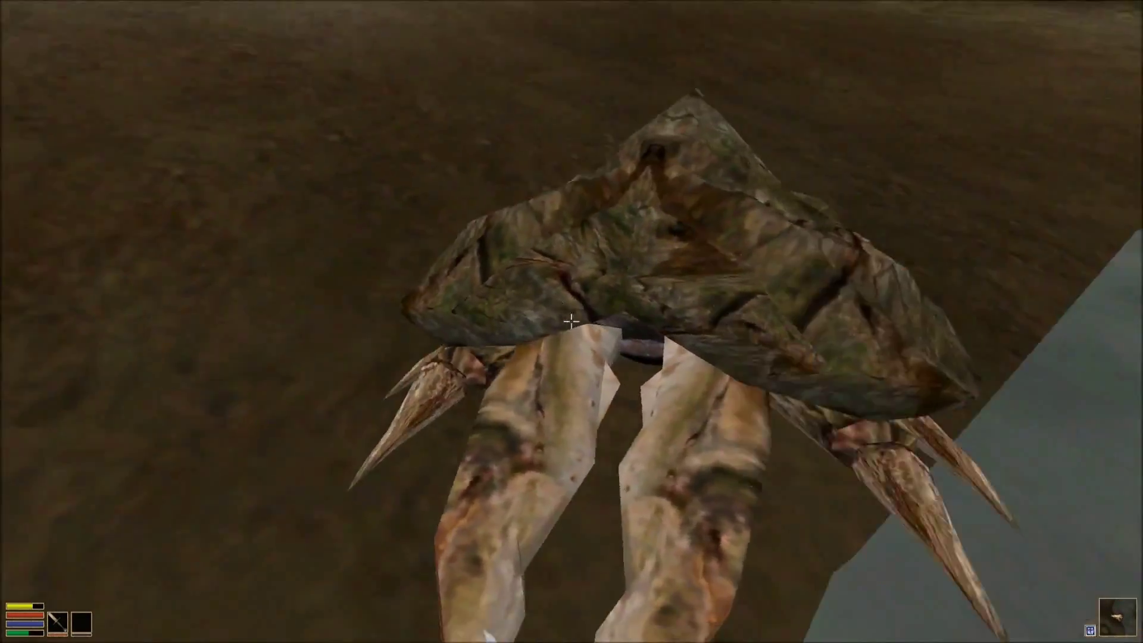
{"action": "left_click", "coordinate": [571, 322]}
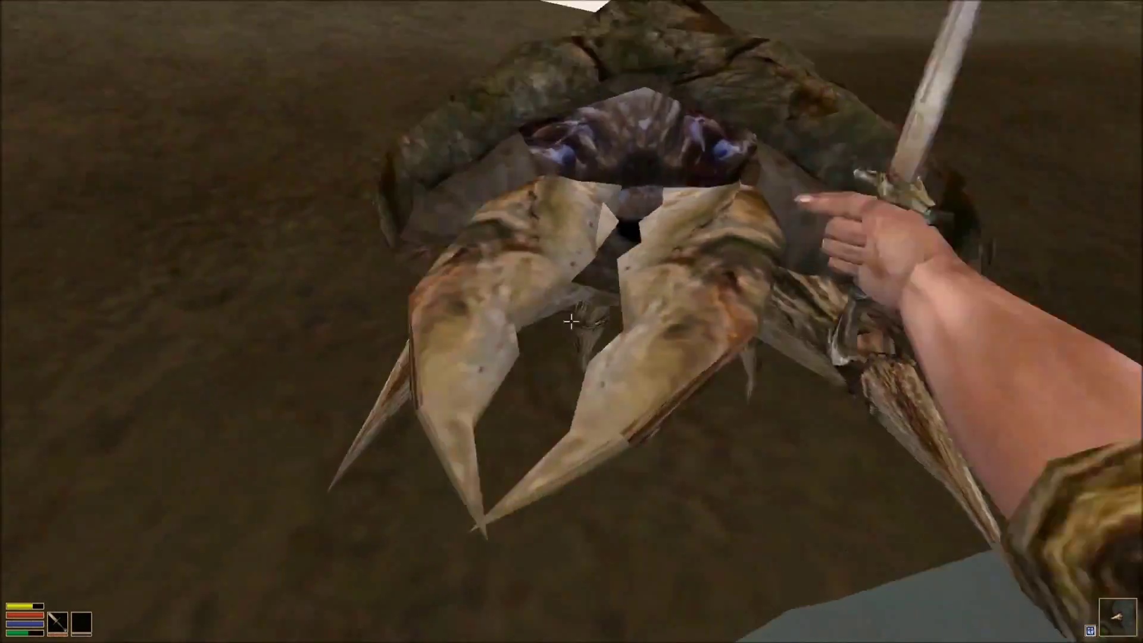
{"action": "left_click", "coordinate": [571, 322]}
{"action": "left_click", "coordinate": [571, 322]}
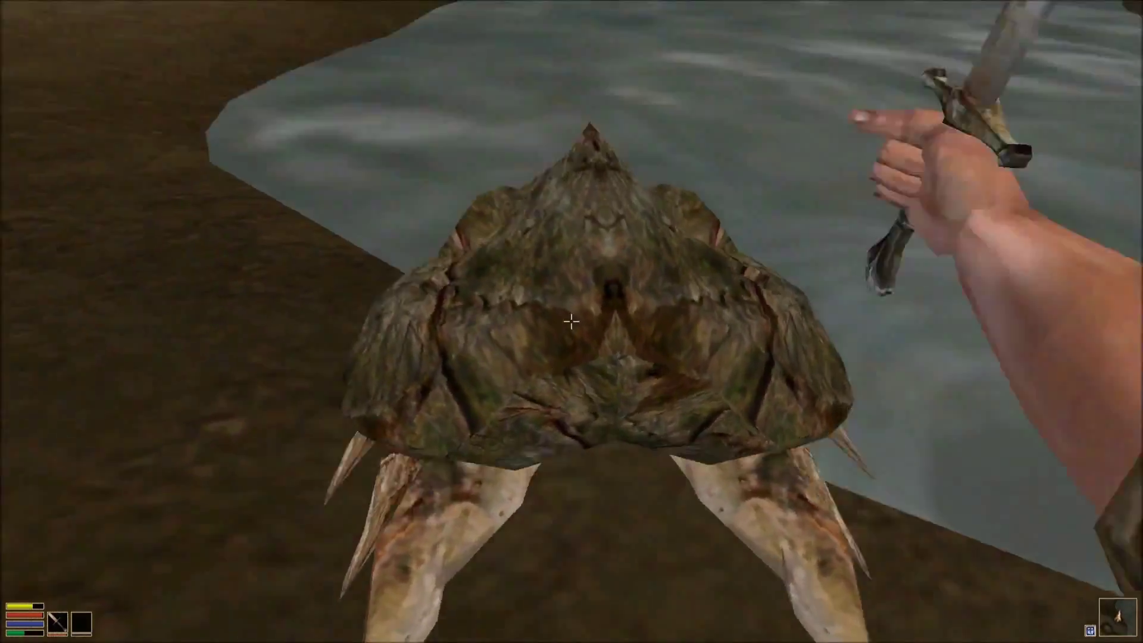
{"action": "left_click", "coordinate": [570, 322]}
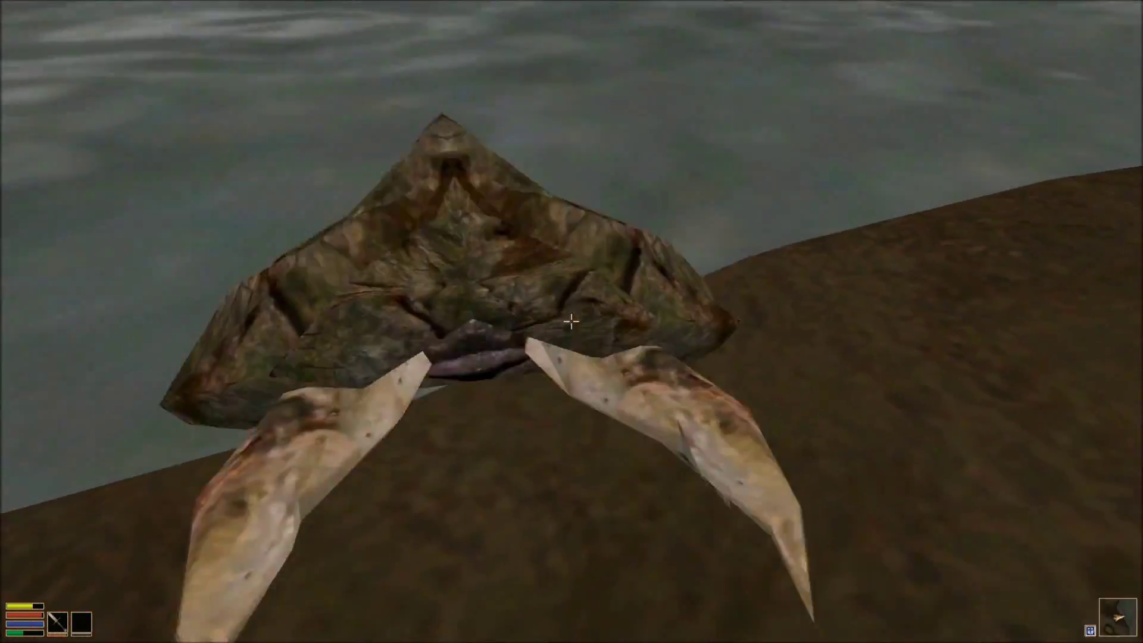
{"action": "left_click", "coordinate": [570, 322]}
{"action": "left_click", "coordinate": [570, 322]}
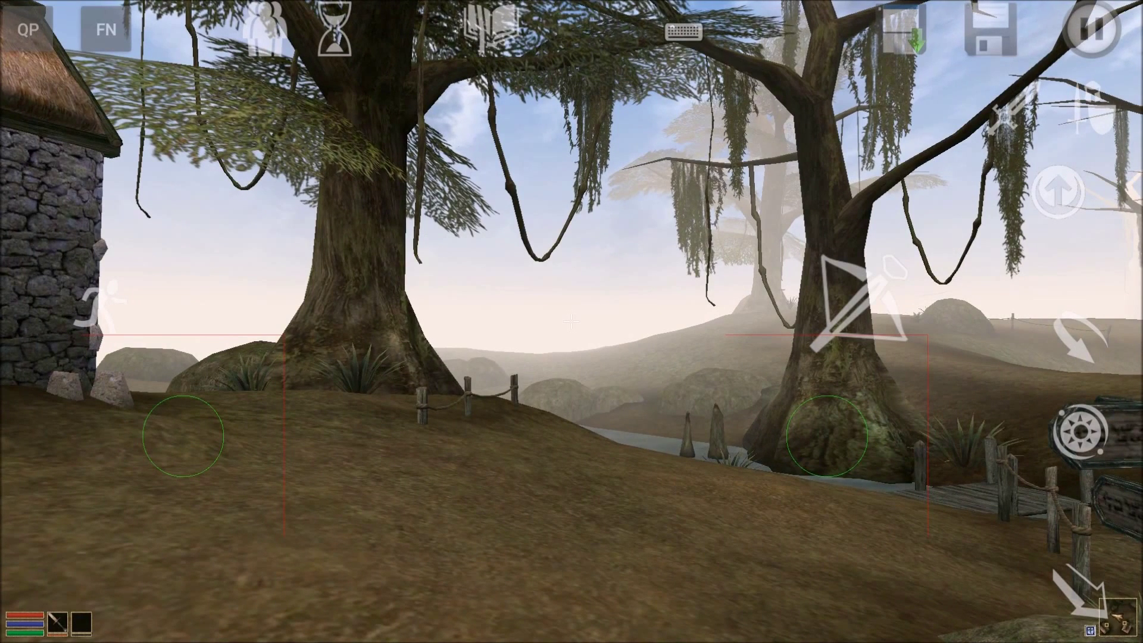
- Leave the game, switch to Total Commander and open the USB DRIVE storage
{"action": "key", "text": "Escape"}
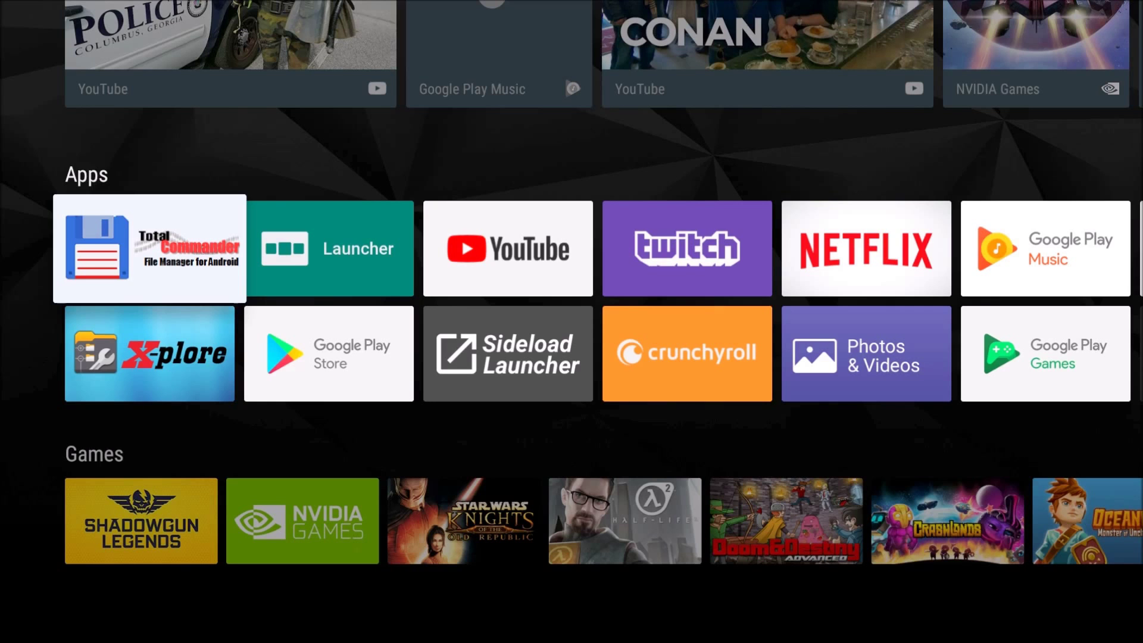
{"action": "key", "text": "Return"}
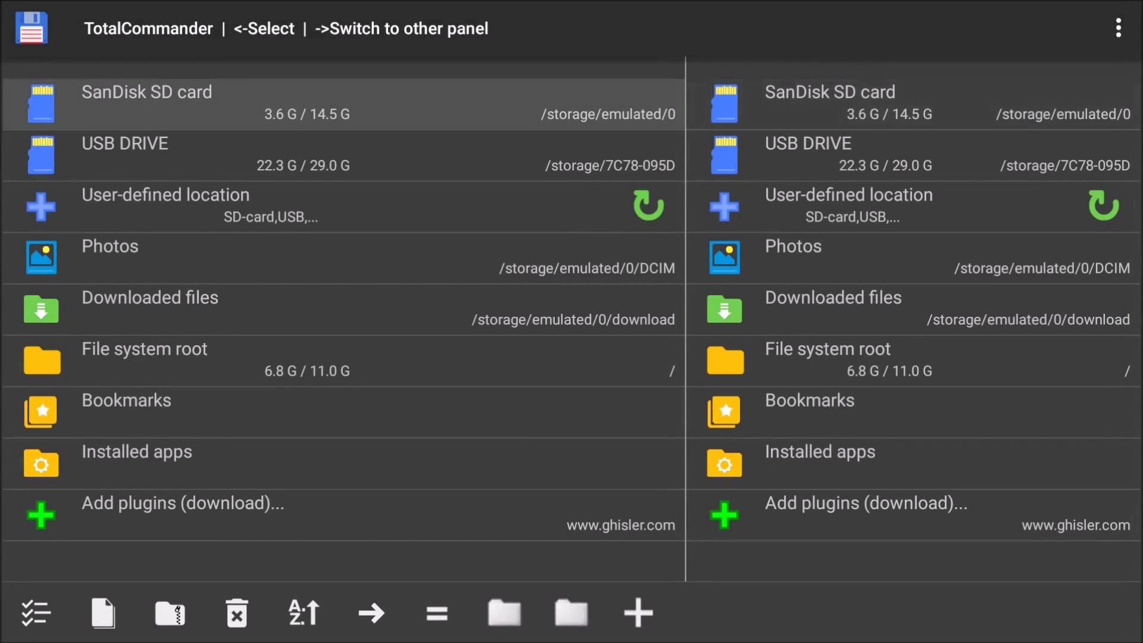
{"action": "key", "text": "Down"}
{"action": "key", "text": "Return"}
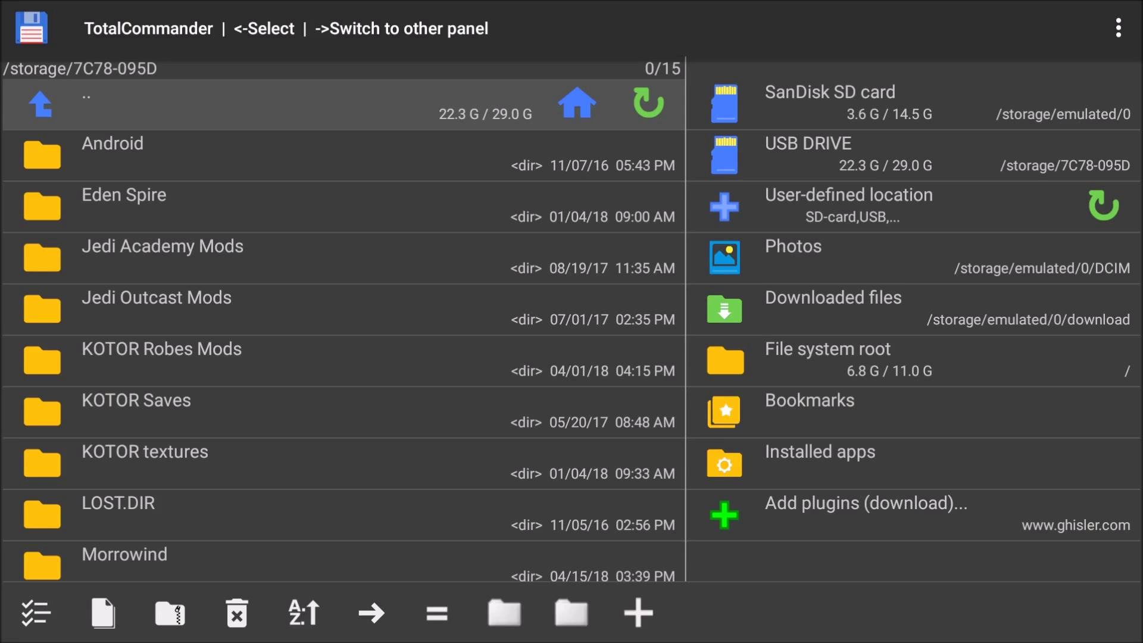
- Open the Morrowind folder on the USB drive
{"action": "key", "text": "Down"}
{"action": "key", "text": "Down"}
{"action": "key", "text": "Down"}
{"action": "key", "text": "Down"}
{"action": "key", "text": "Down"}
{"action": "key", "text": "Down"}
{"action": "key", "text": "Down"}
{"action": "key", "text": "Down"}
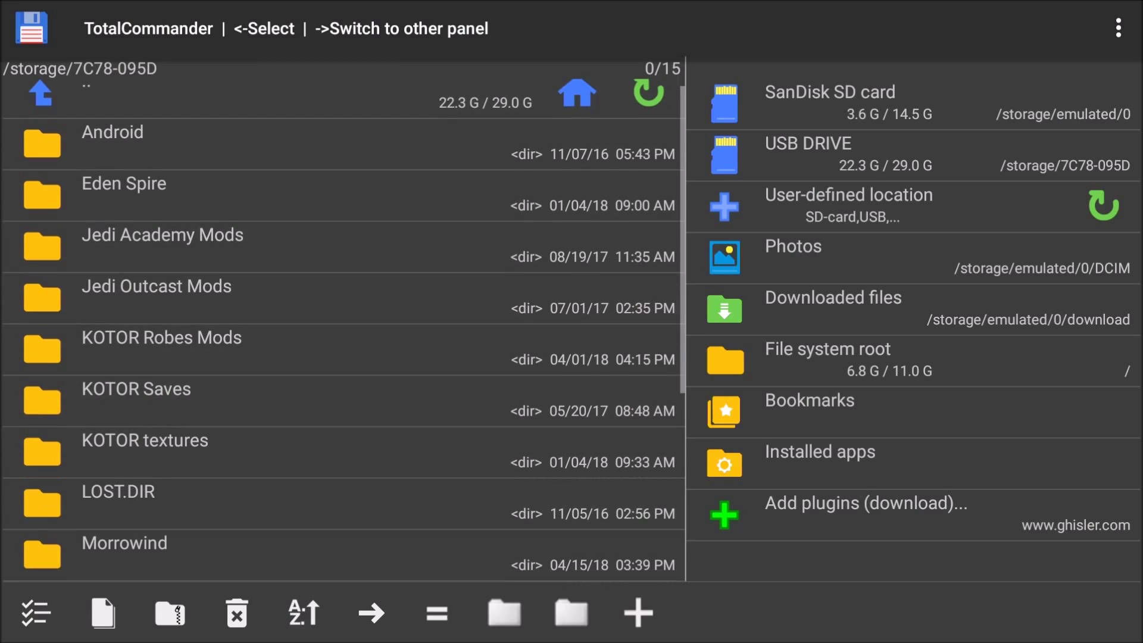
{"action": "key", "text": "Down"}
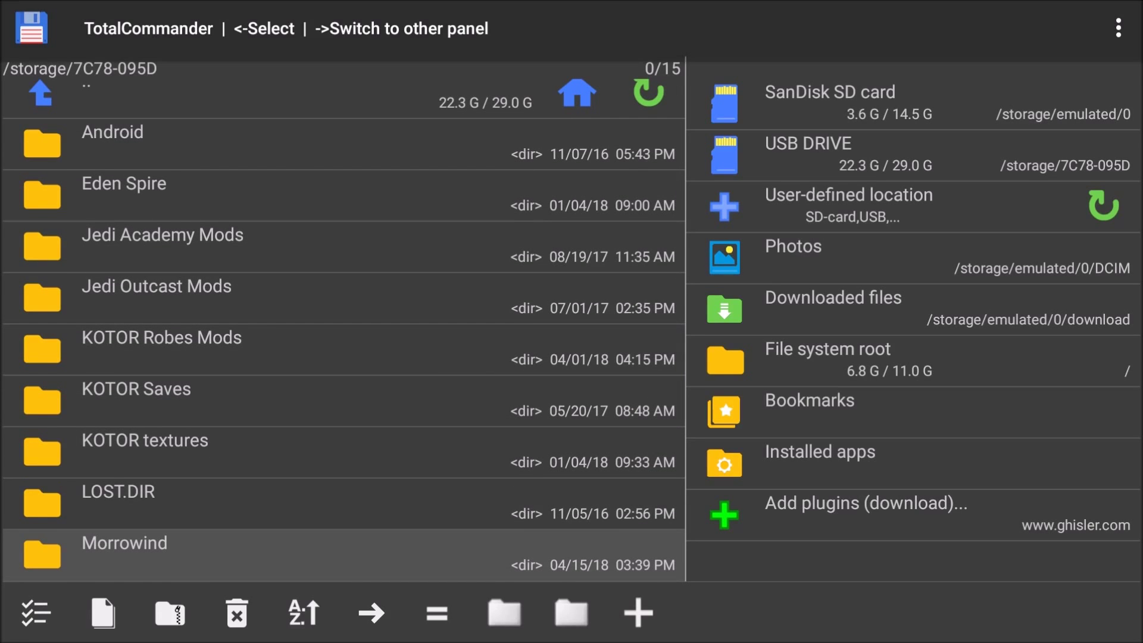
{"action": "key", "text": "Return"}
- Examine the contents of the USB drive's Morrowind folder and return to the drive's root
{"action": "key", "text": "Down"}
{"action": "key", "text": "Down"}
{"action": "key", "text": "Down"}
{"action": "key", "text": "Down"}
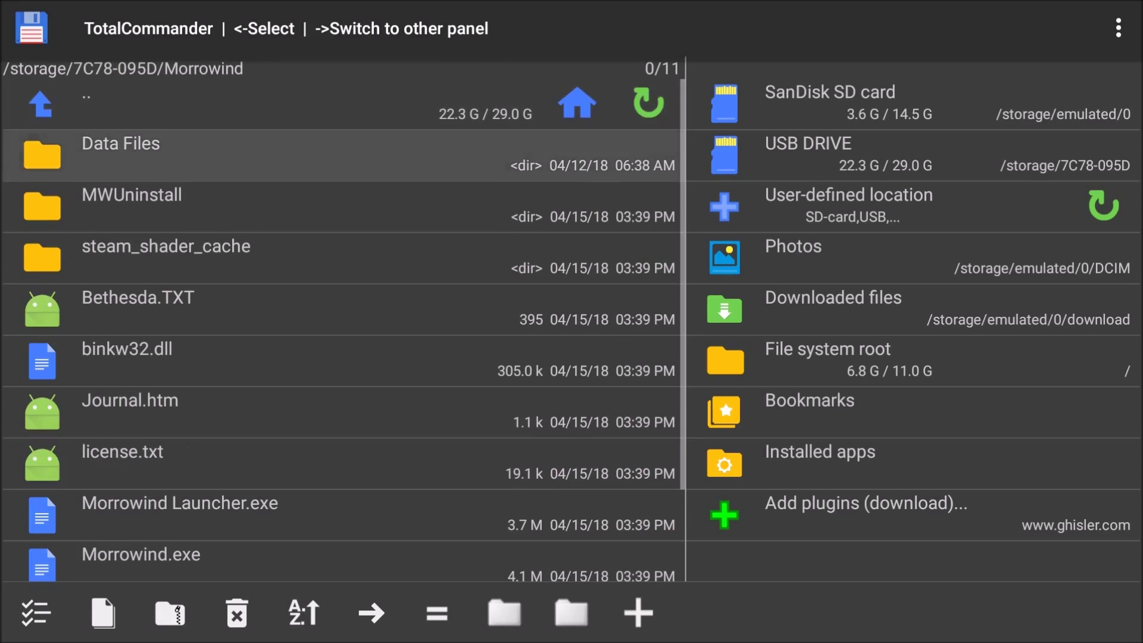
{"action": "key", "text": "Down"}
{"action": "key", "text": "Down"}
{"action": "key", "text": "Down"}
{"action": "key", "text": "Down"}
{"action": "key", "text": "Down"}
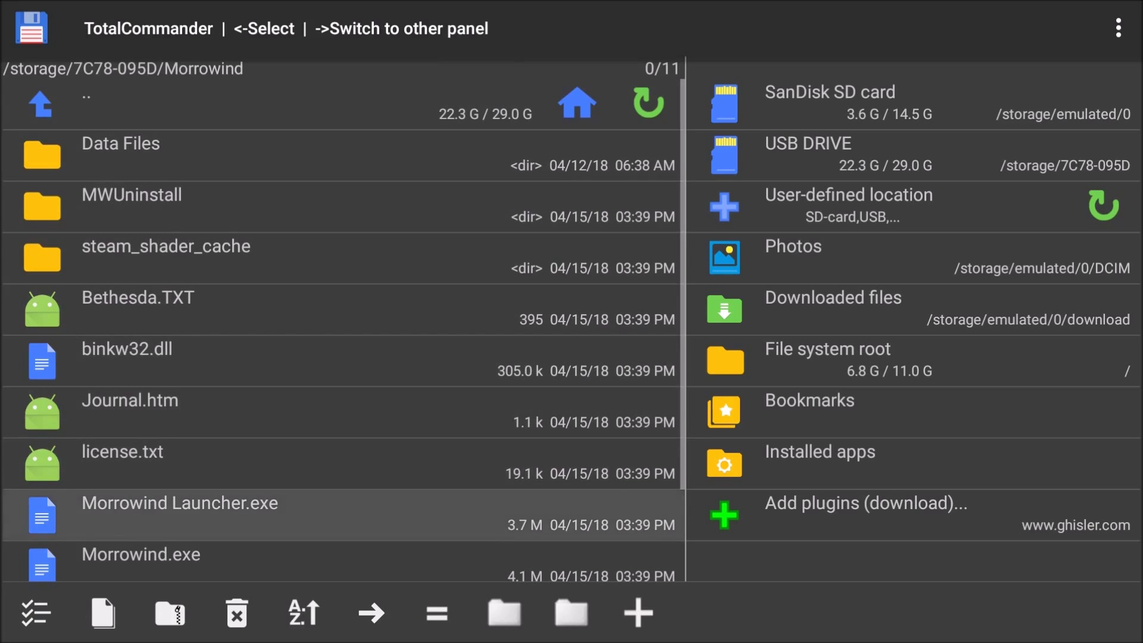
{"action": "key", "text": "Up"}
{"action": "key", "text": "Up"}
{"action": "key", "text": "Up"}
{"action": "key", "text": "Up"}
{"action": "key", "text": "Up"}
{"action": "key", "text": "Up"}
{"action": "key", "text": "Up"}
{"action": "key", "text": "Up"}
{"action": "key", "text": "Up"}
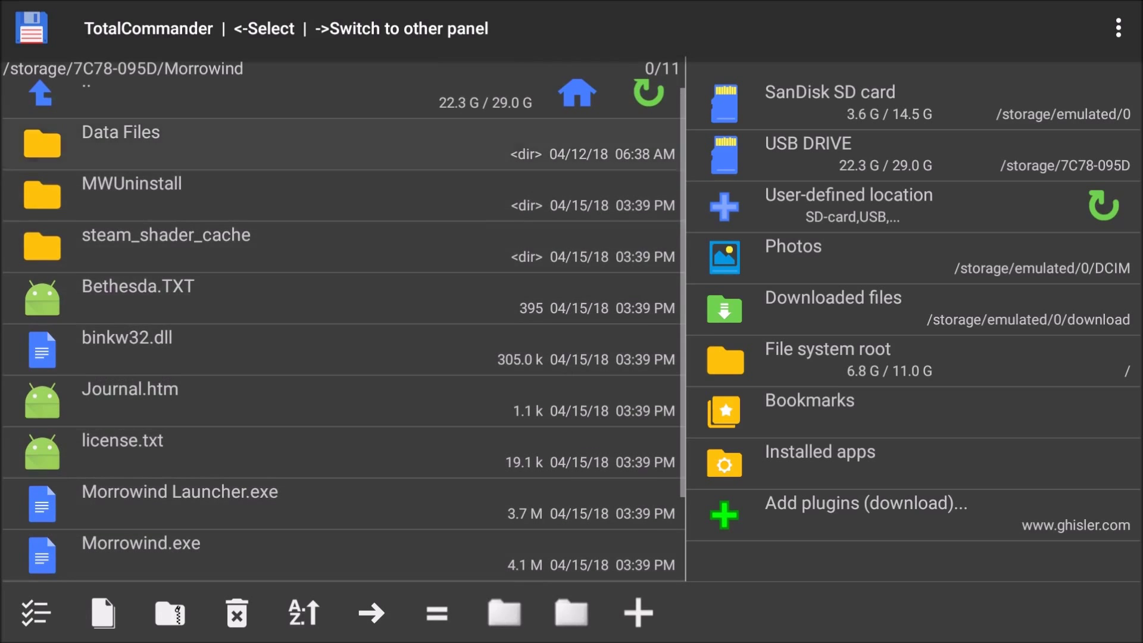
{"action": "key", "text": "Return"}
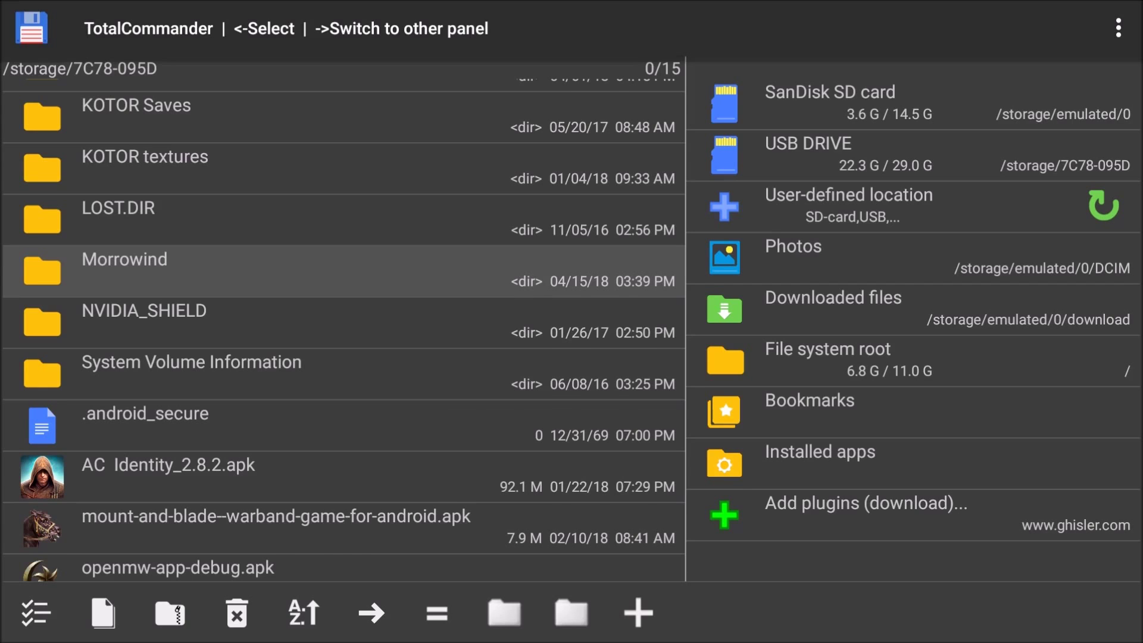
- Open the SanDisk SD card storage at /storage/emulated/0 in the other file panel
{"action": "key", "text": "Right"}
{"action": "key", "text": "Return"}
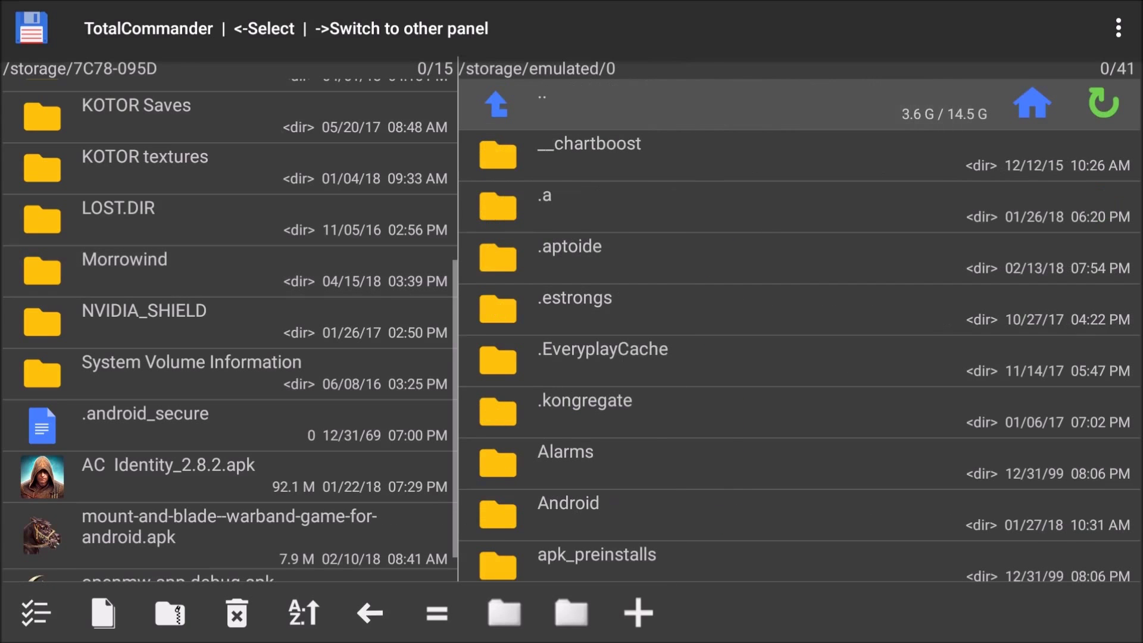
{"action": "key", "text": "Down"}
{"action": "key", "text": "Down"}
{"action": "key", "text": "Down"}
{"action": "key", "text": "Down"}
{"action": "key", "text": "Down"}
{"action": "key", "text": "Down"}
{"action": "key", "text": "Down"}
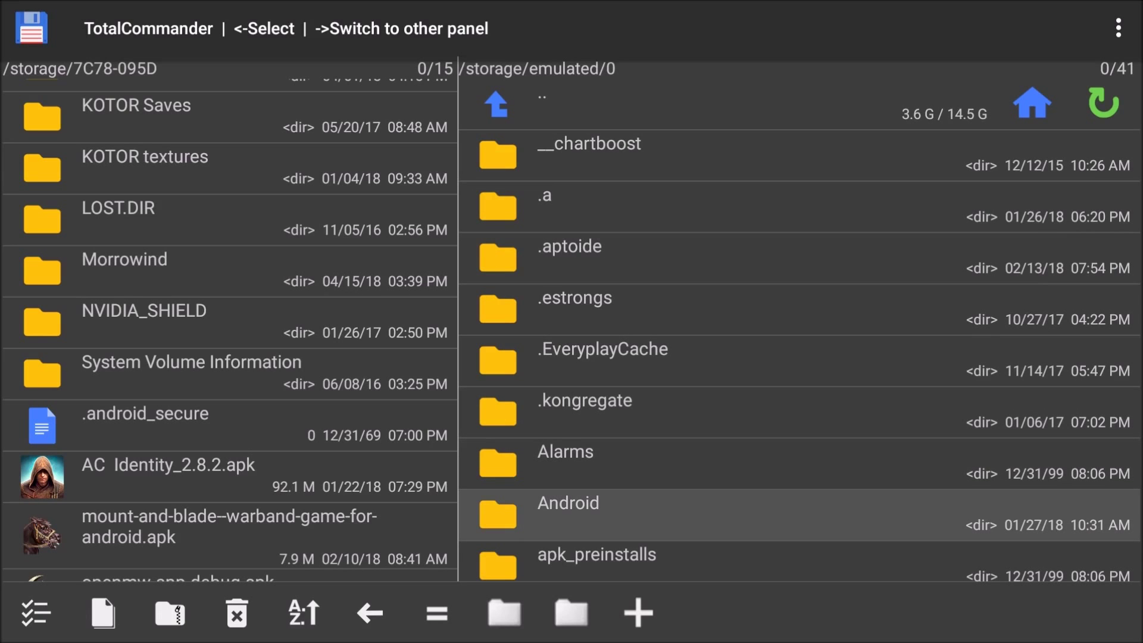
{"action": "key", "text": "Return"}
{"action": "key", "text": "Down"}
{"action": "key", "text": "Return"}
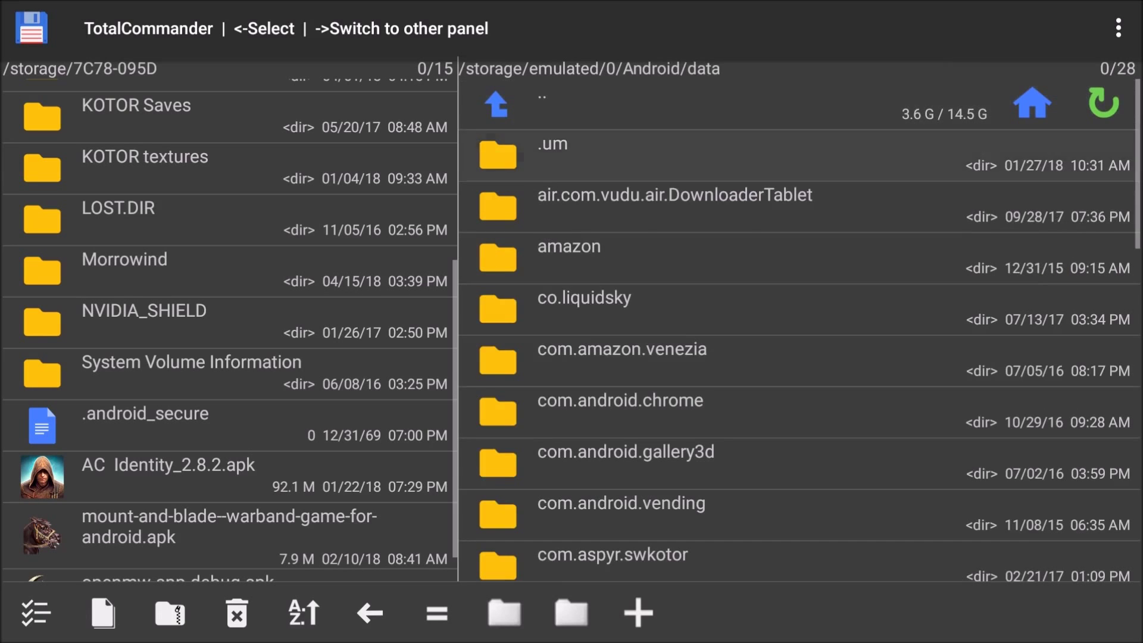
{"action": "key", "text": "Down"}
{"action": "key", "text": "Down"}
{"action": "key", "text": "Down"}
{"action": "key", "text": "Down"}
{"action": "key", "text": "Down"}
{"action": "key", "text": "Down"}
{"action": "key", "text": "Down"}
{"action": "key", "text": "Down"}
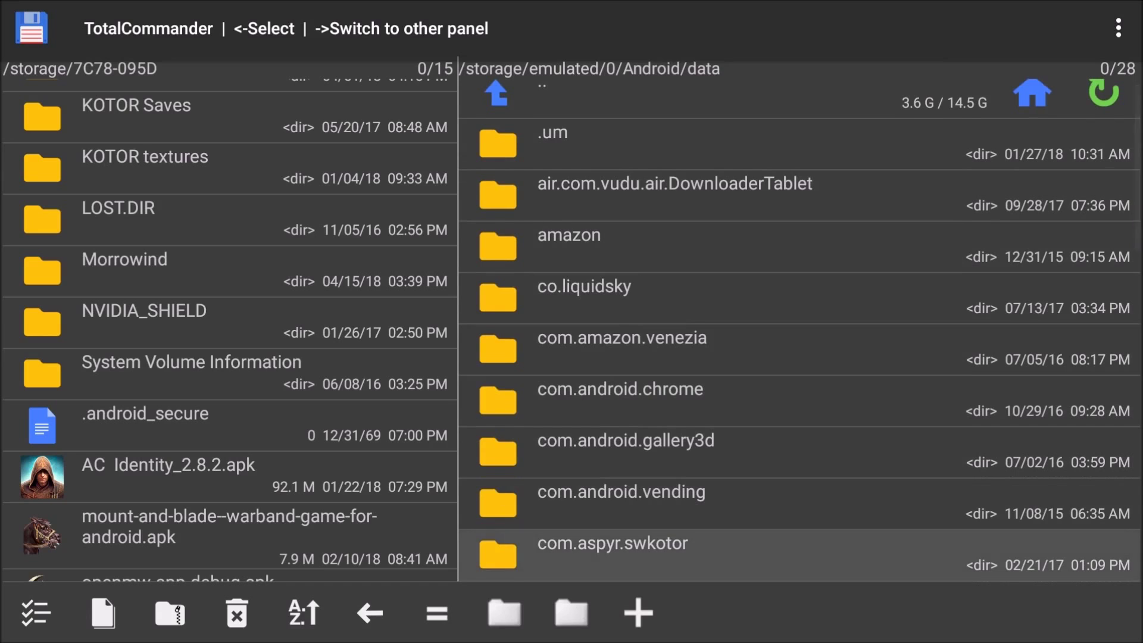
{"action": "key", "text": "Up"}
{"action": "key", "text": "Up"}
{"action": "key", "text": "Down"}
{"action": "key", "text": "Down"}
{"action": "key", "text": "Up"}
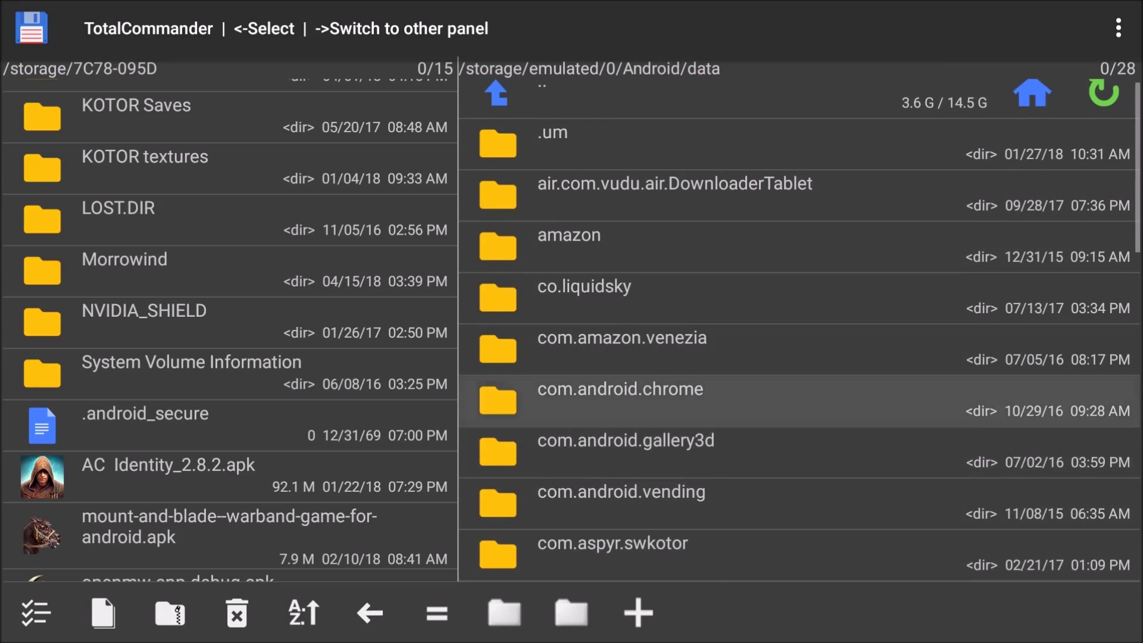
{"action": "key", "text": "Up"}
{"action": "key", "text": "Up"}
{"action": "key", "text": "Up"}
{"action": "key", "text": "Up"}
{"action": "key", "text": "Up"}
{"action": "key", "text": "Up"}
{"action": "key", "text": "Return"}
{"action": "key", "text": "Up"}
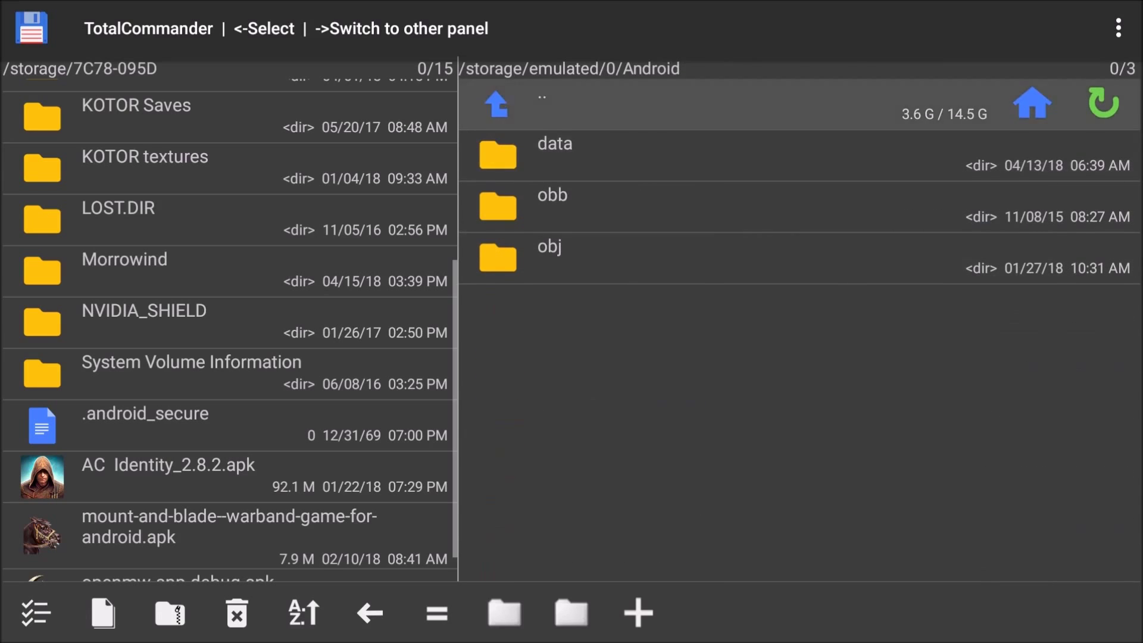
{"action": "key", "text": "Return"}
- Open the Morrowind folder in /storage/emulated/0
{"action": "key", "text": "Down"}
{"action": "key", "text": "Down"}
{"action": "key", "text": "Down"}
{"action": "key", "text": "Down"}
{"action": "key", "text": "Down"}
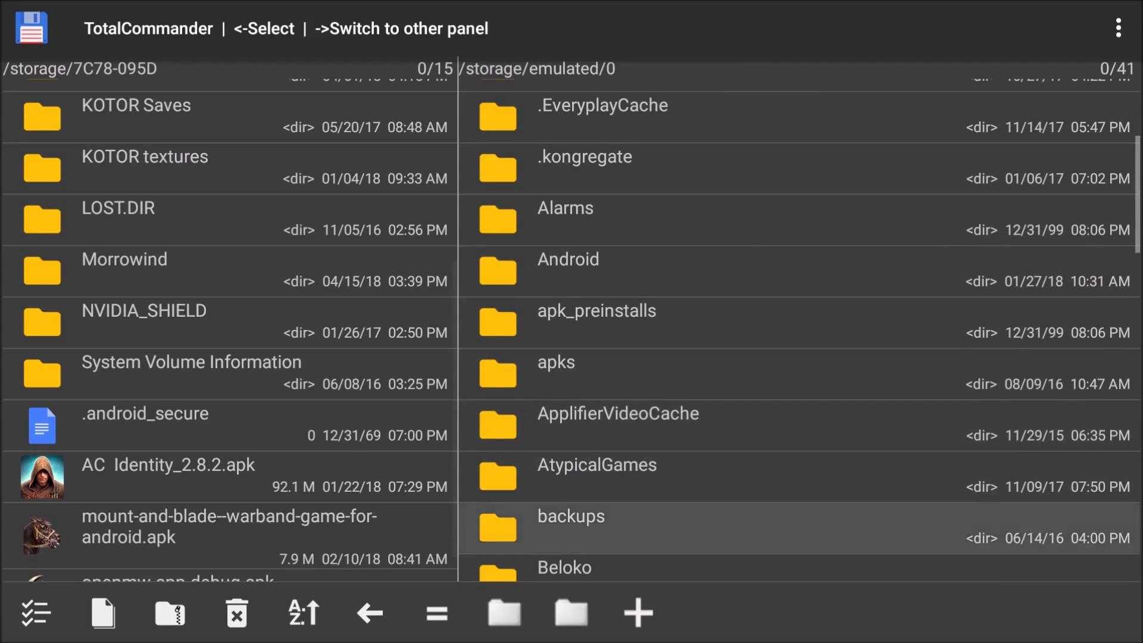
{"action": "key", "text": "Down"}
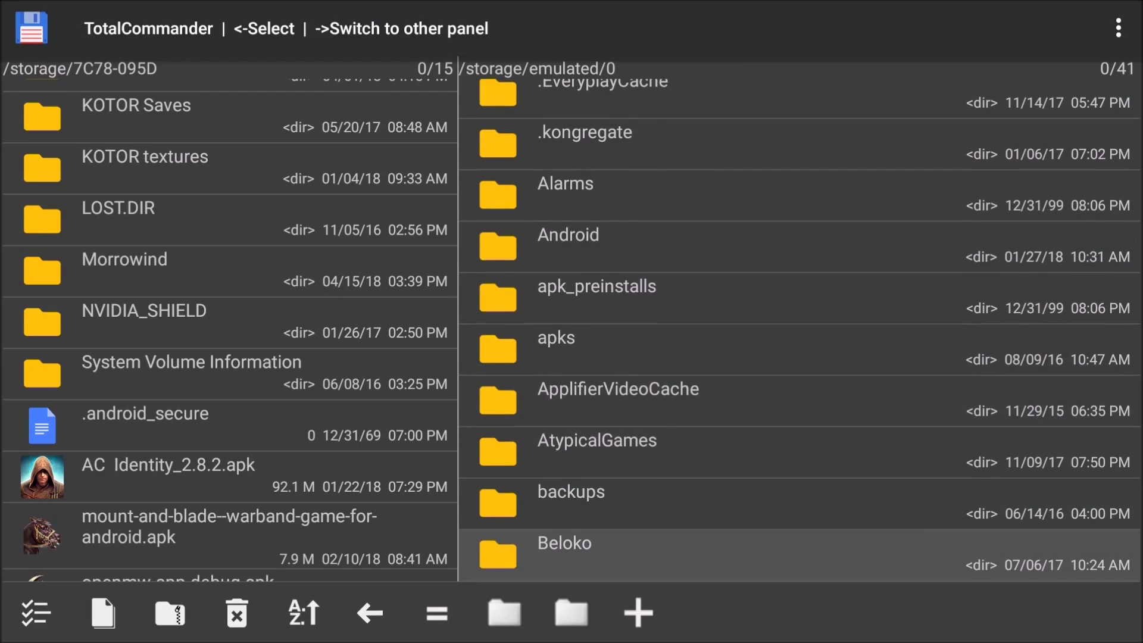
{"action": "key", "text": "Down"}
{"action": "key", "text": "Down"}
{"action": "key", "text": "Down"}
{"action": "key", "text": "Down"}
{"action": "key", "text": "Down"}
{"action": "key", "text": "Down"}
{"action": "key", "text": "Down"}
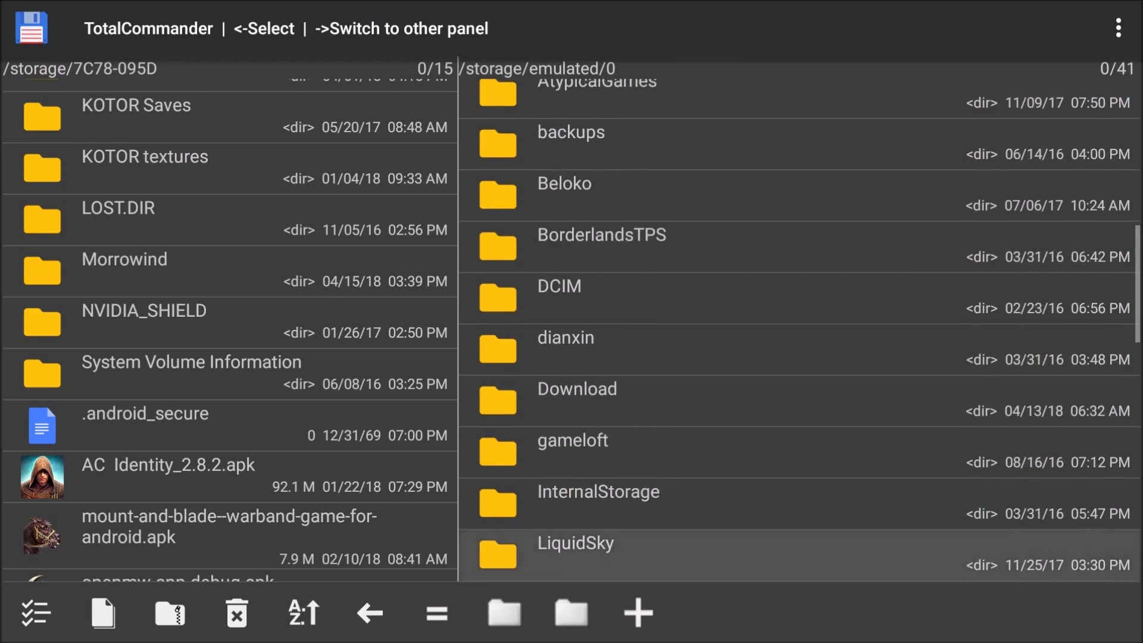
{"action": "key", "text": "Down"}
{"action": "key", "text": "Down"}
{"action": "key", "text": "Down"}
{"action": "key", "text": "Up"}
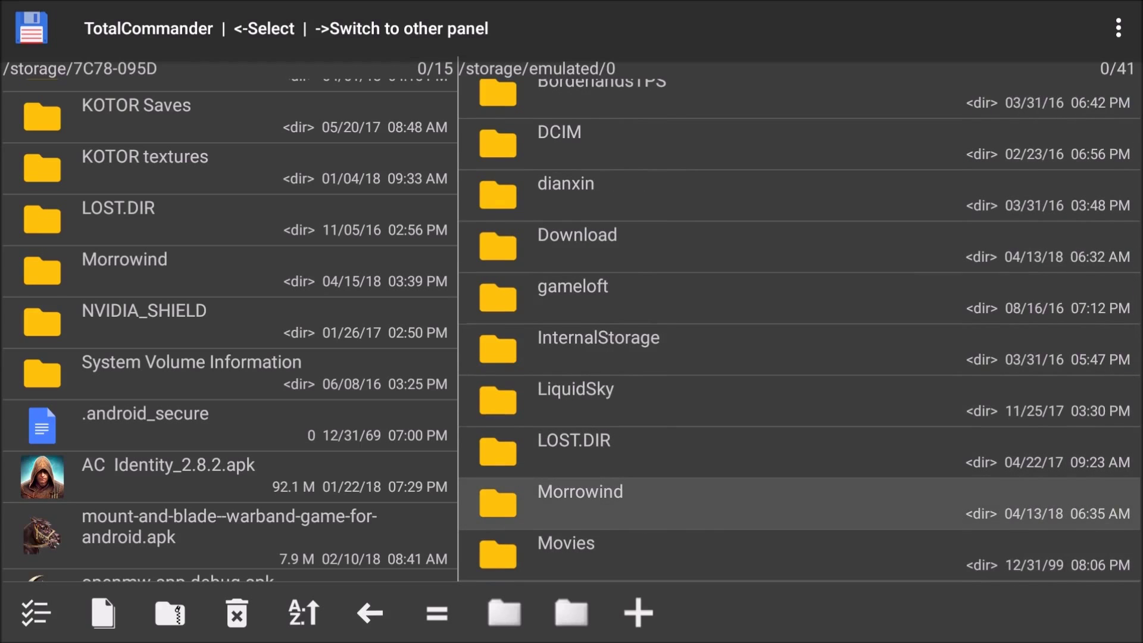
{"action": "key", "text": "Return"}
- Examine the files and folders inside the Morrowind folder in /storage/emulated/0, and return to the Android TV home screen
{"action": "key", "text": "Down"}
{"action": "key", "text": "Down"}
{"action": "key", "text": "Down"}
{"action": "key", "text": "Down"}
{"action": "key", "text": "Down"}
{"action": "key", "text": "Down"}
{"action": "key", "text": "Up"}
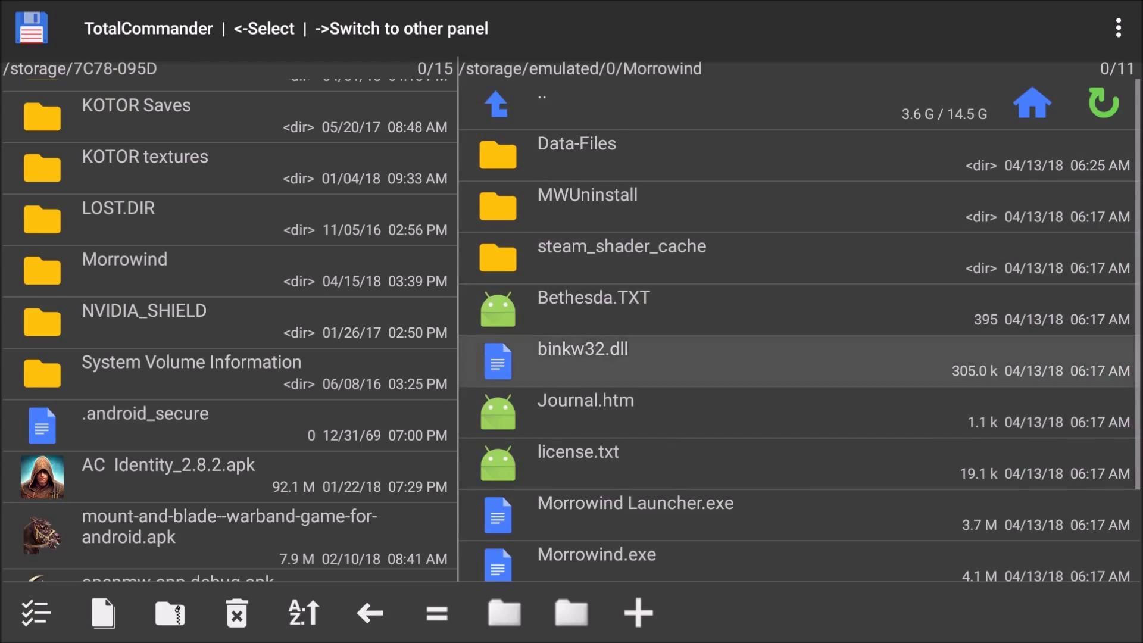
{"action": "key", "text": "Up"}
{"action": "key", "text": "Up"}
{"action": "key", "text": "Up"}
{"action": "key", "text": "Up"}
{"action": "key", "text": "Up"}
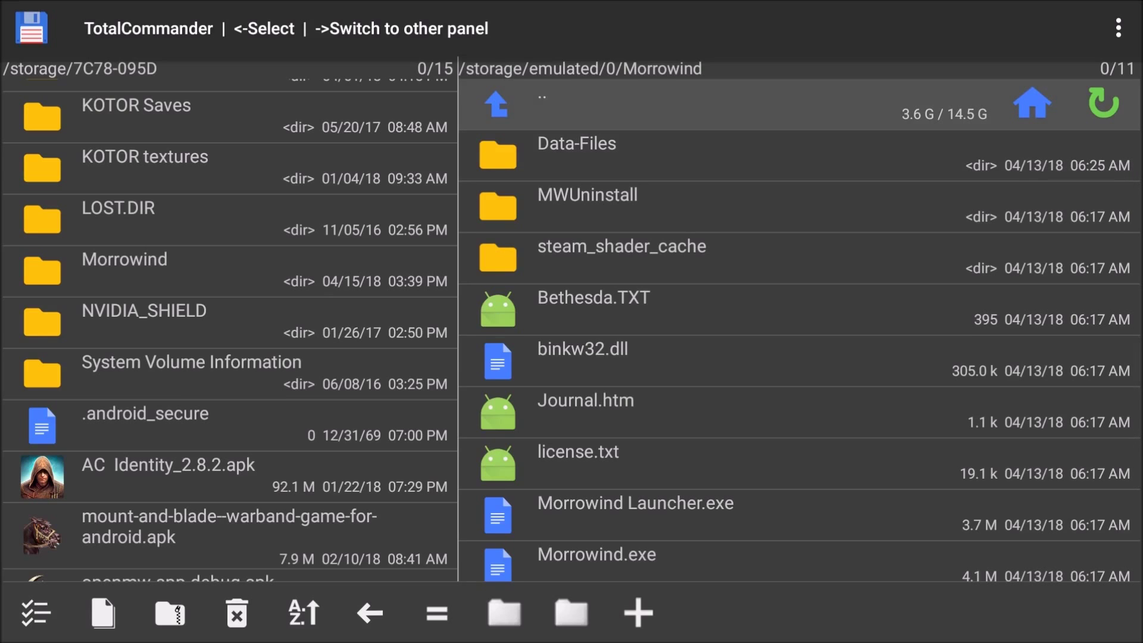
{"action": "key", "text": "Return"}
{"action": "key", "text": "BackSpace"}
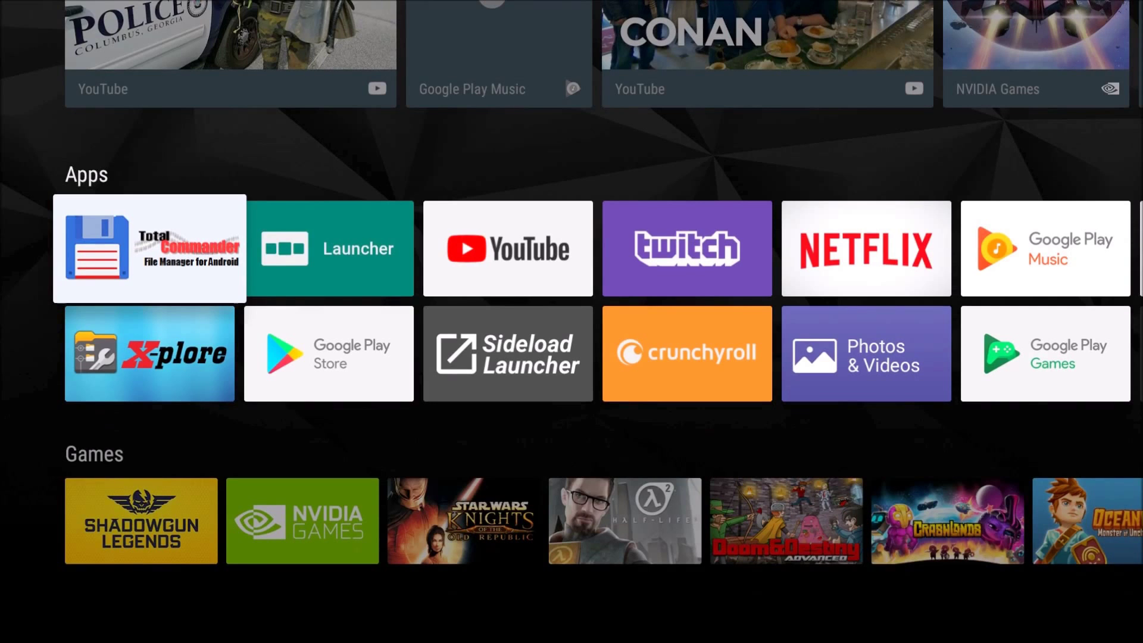
- Look through the installed titles in the home screen's Games row from Shadowgun Legends to Batman
{"action": "key", "text": "Down"}
{"action": "key", "text": "Down"}
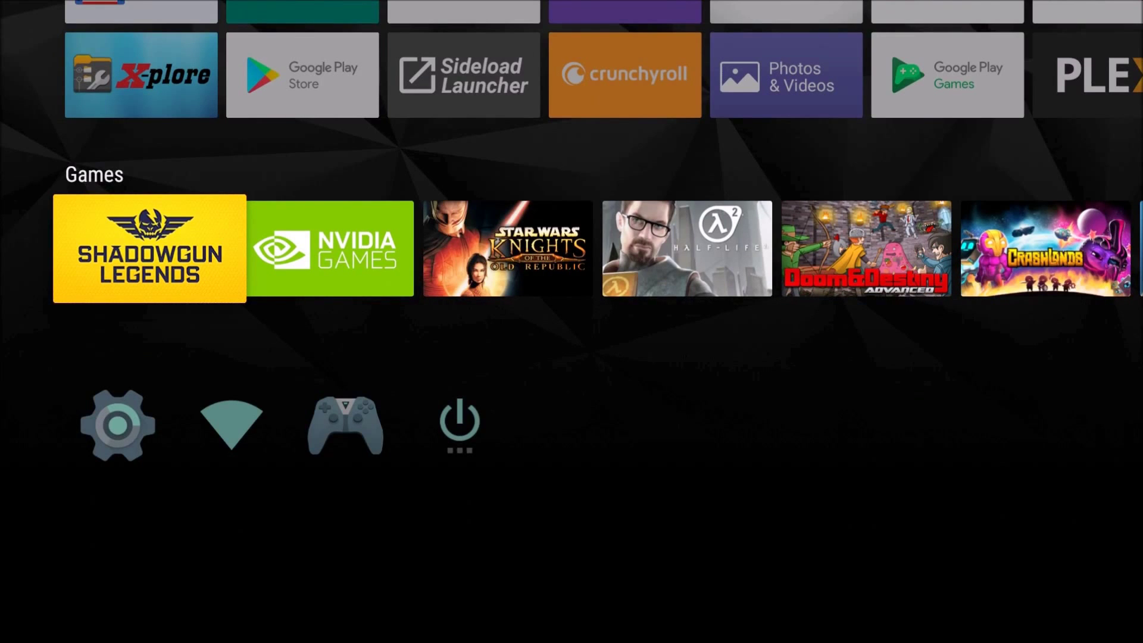
{"action": "key", "text": "Right"}
{"action": "key", "text": "Right"}
{"action": "key", "text": "Right"}
{"action": "key", "text": "Right"}
{"action": "key", "text": "Right"}
{"action": "key", "text": "Right"}
{"action": "key", "text": "Right"}
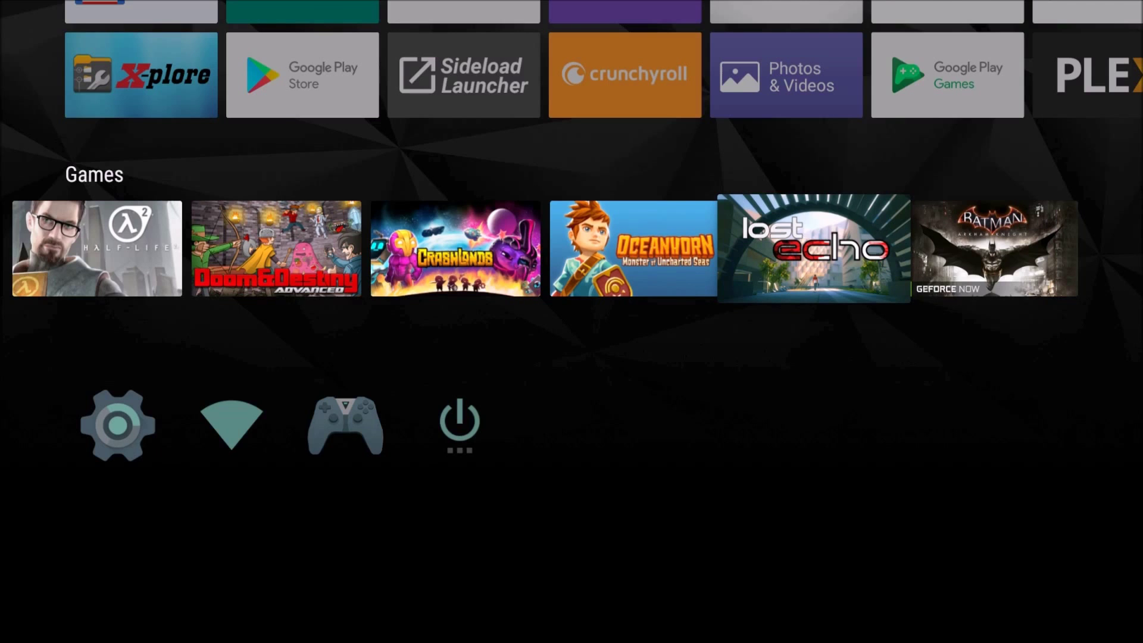
{"action": "key", "text": "Right"}
{"action": "key", "text": "Left"}
{"action": "key", "text": "Left"}
{"action": "key", "text": "Left"}
{"action": "key", "text": "Left"}
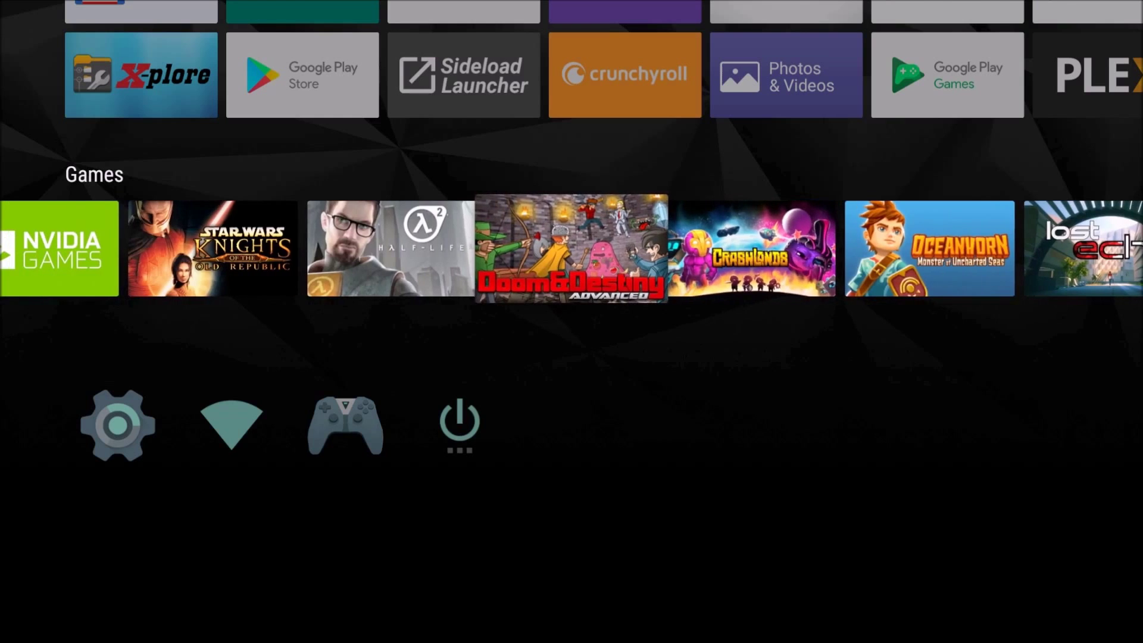
{"action": "key", "text": "Left"}
{"action": "key", "text": "Left"}
{"action": "key", "text": "Left"}
- Open the Launcher app from the home screen and start OpenMW from its app list
{"action": "key", "text": "Up"}
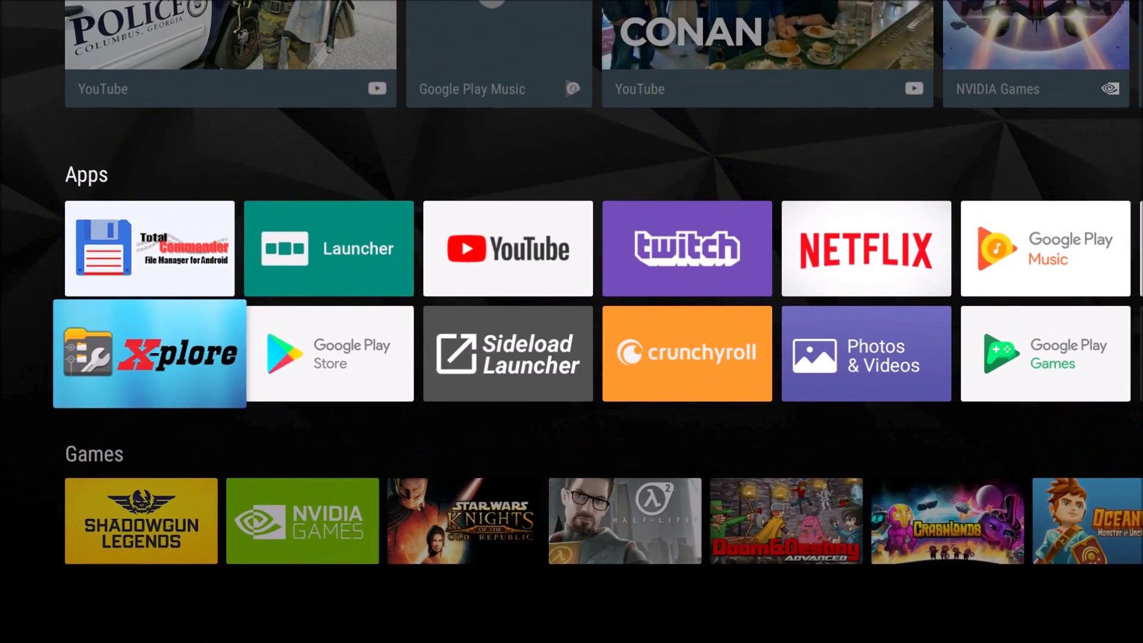
{"action": "key", "text": "Right"}
{"action": "key", "text": "Up"}
{"action": "key", "text": "Return"}
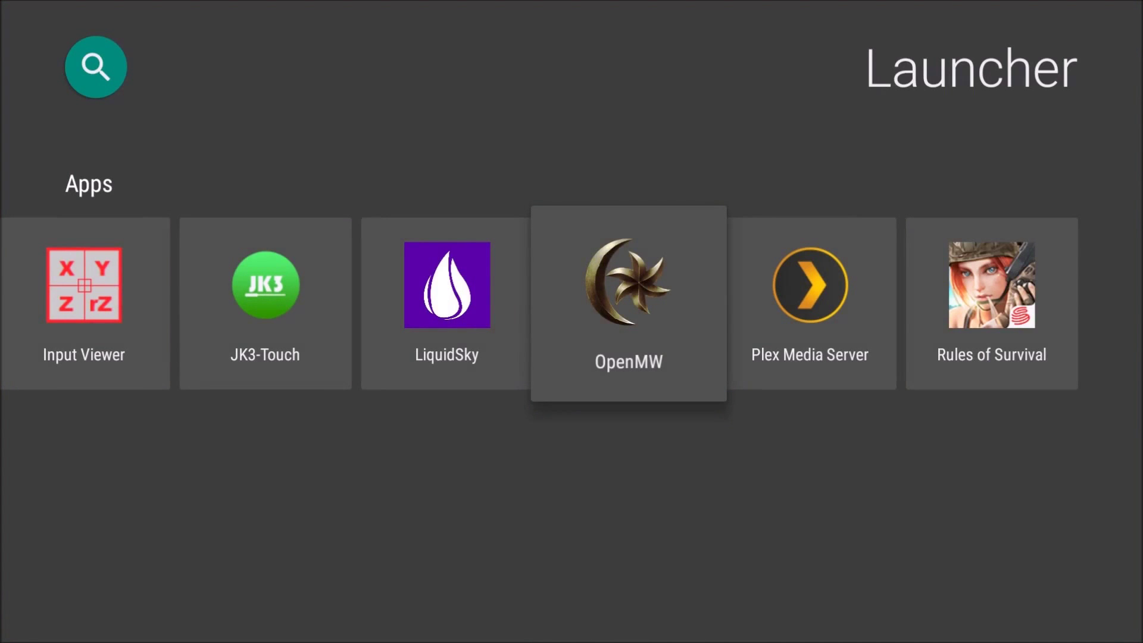
{"action": "key", "text": "Return"}
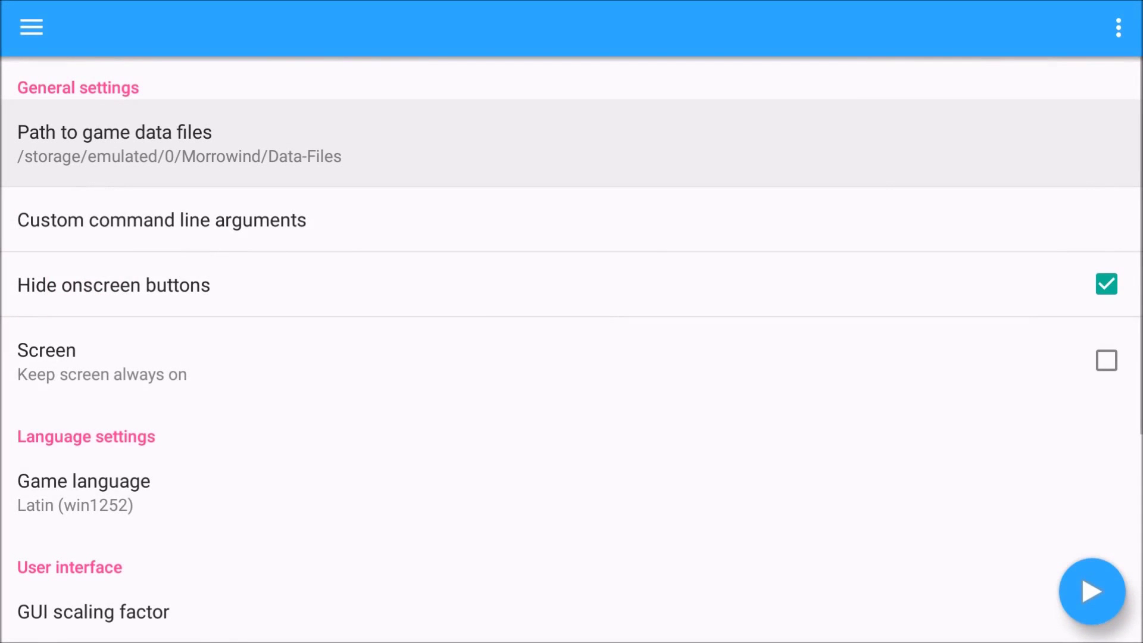
- View the path to the game data files in the general settings and close its dialog
{"action": "key", "text": "Down"}
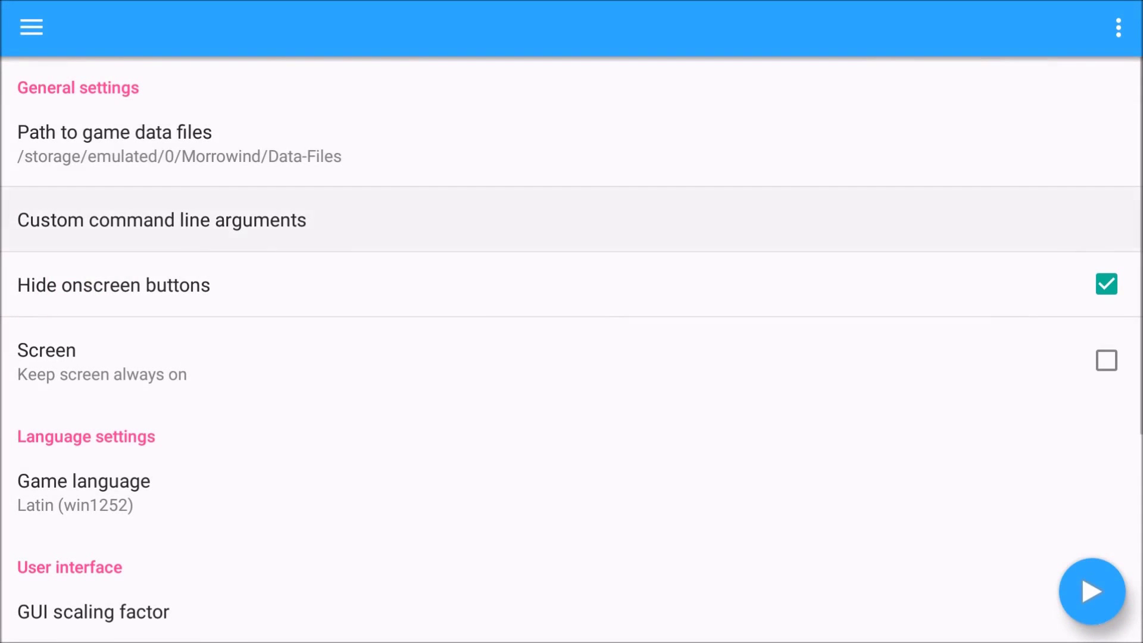
{"action": "key", "text": "Up"}
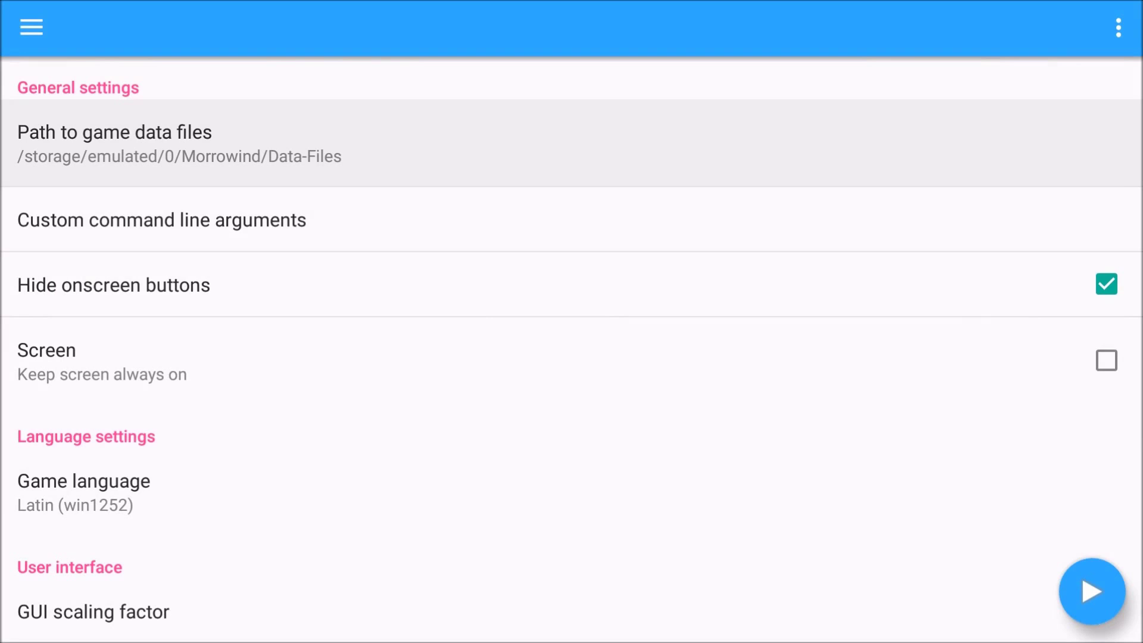
{"action": "key", "text": "Return"}
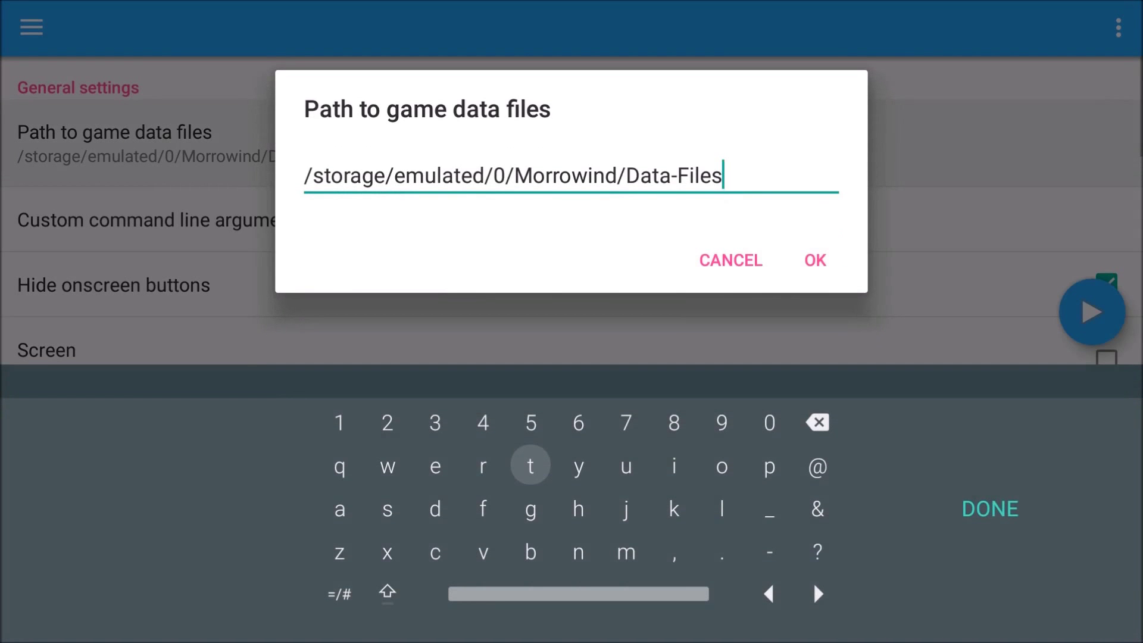
{"action": "key", "text": "Escape"}
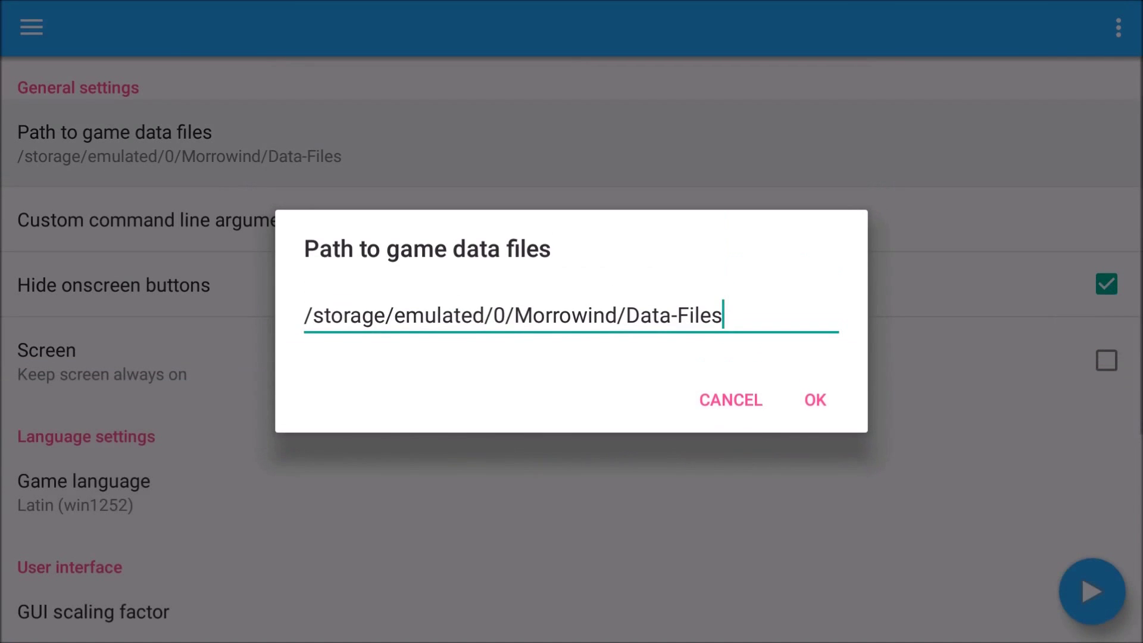
{"action": "key", "text": "Escape"}
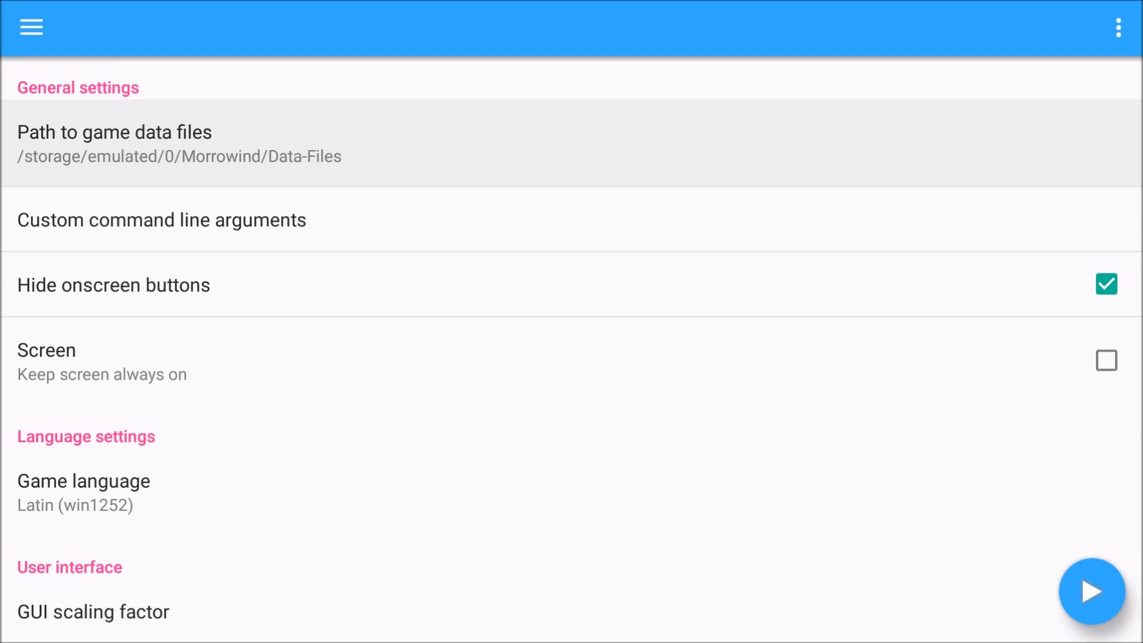
- Examine the remaining settings, from hiding the onscreen buttons through game language and user interface to the advanced options
{"action": "key", "text": "Down"}
{"action": "key", "text": "Down"}
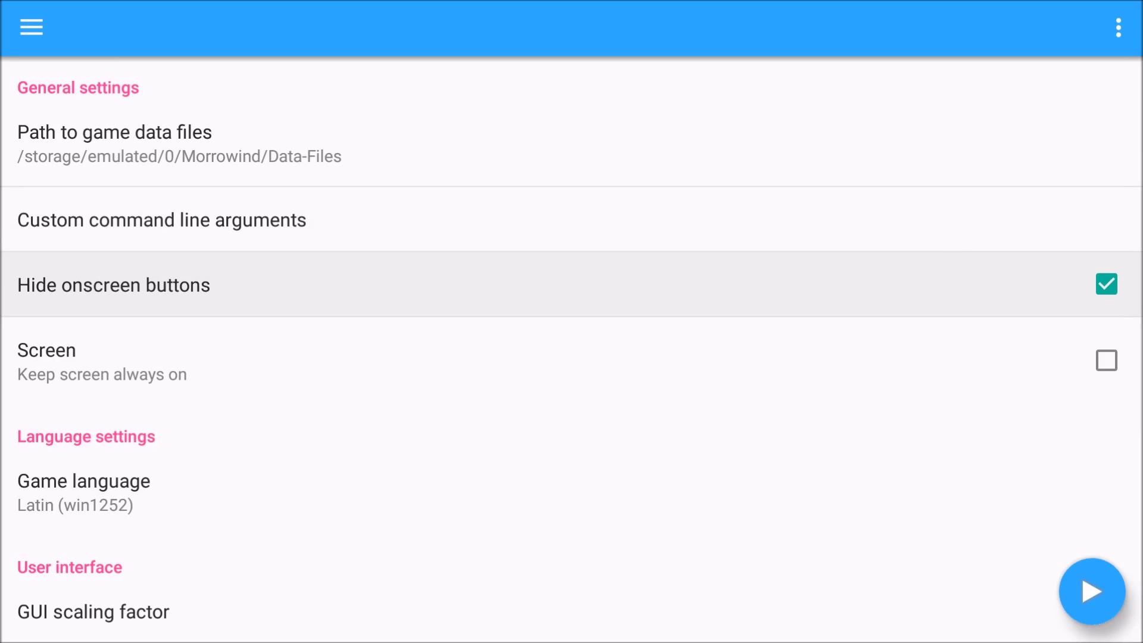
{"action": "key", "text": "Down"}
{"action": "key", "text": "Down"}
{"action": "key", "text": "Down"}
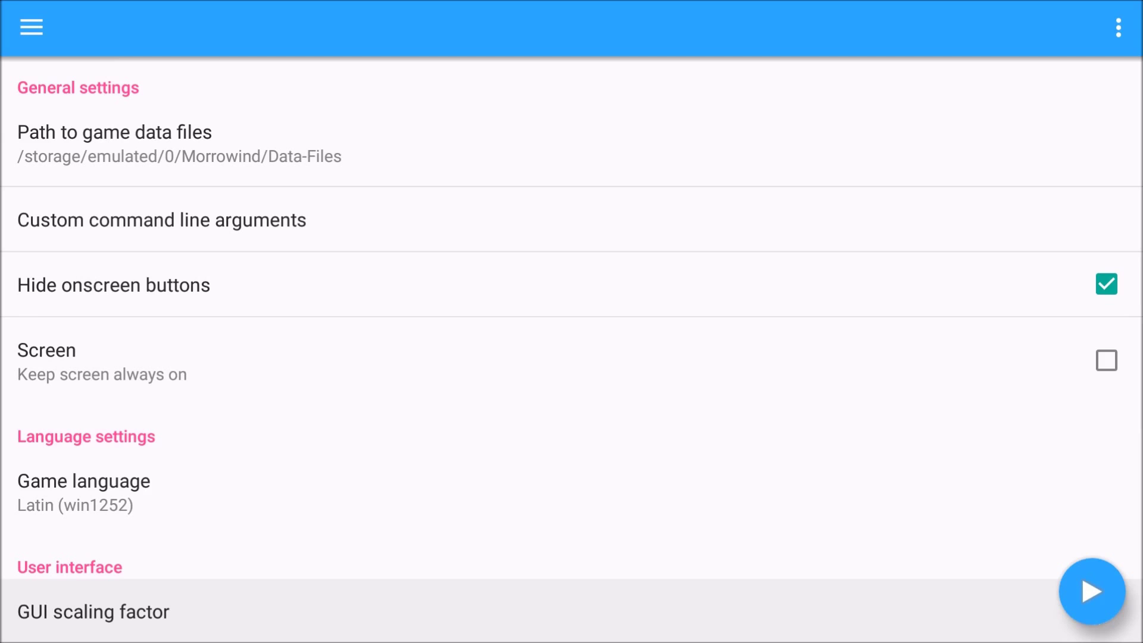
{"action": "key", "text": "Down"}
{"action": "key", "text": "Down"}
{"action": "key", "text": "Up"}
{"action": "key", "text": "Up"}
{"action": "key", "text": "Up"}
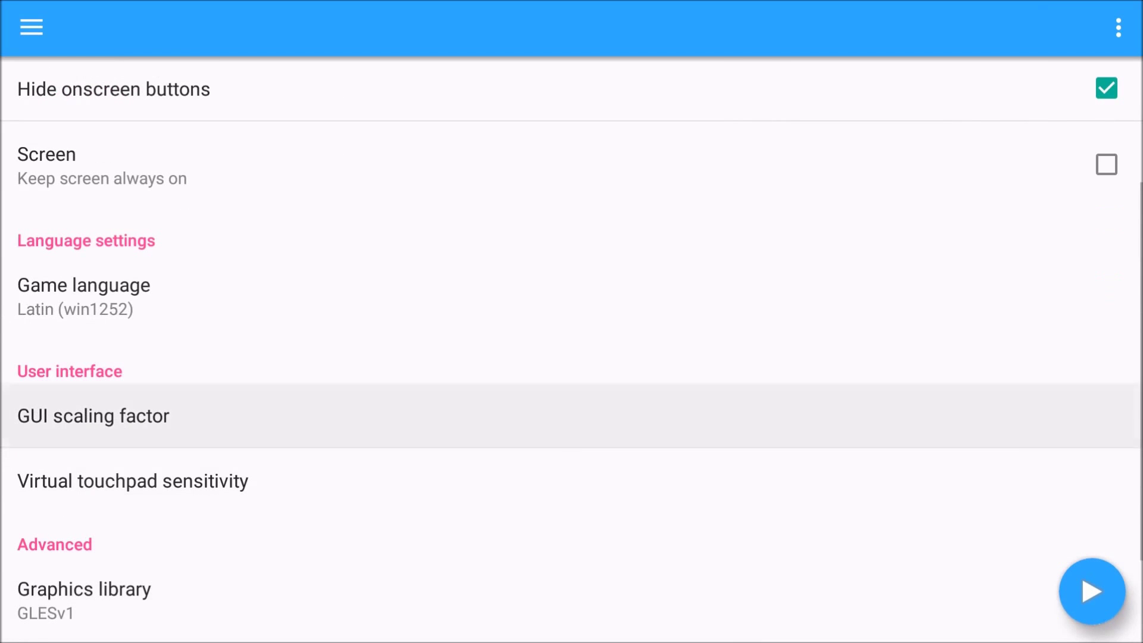
- View the GUI scaling factor dialog in the user interface settings and dismiss it
{"action": "key", "text": "Down"}
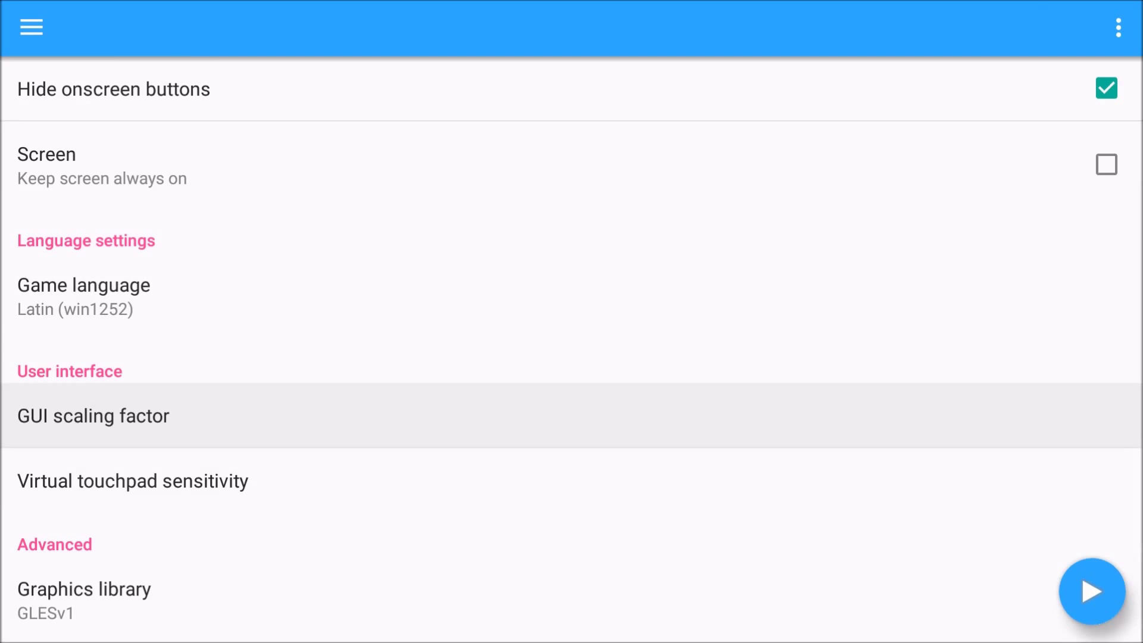
{"action": "key", "text": "Return"}
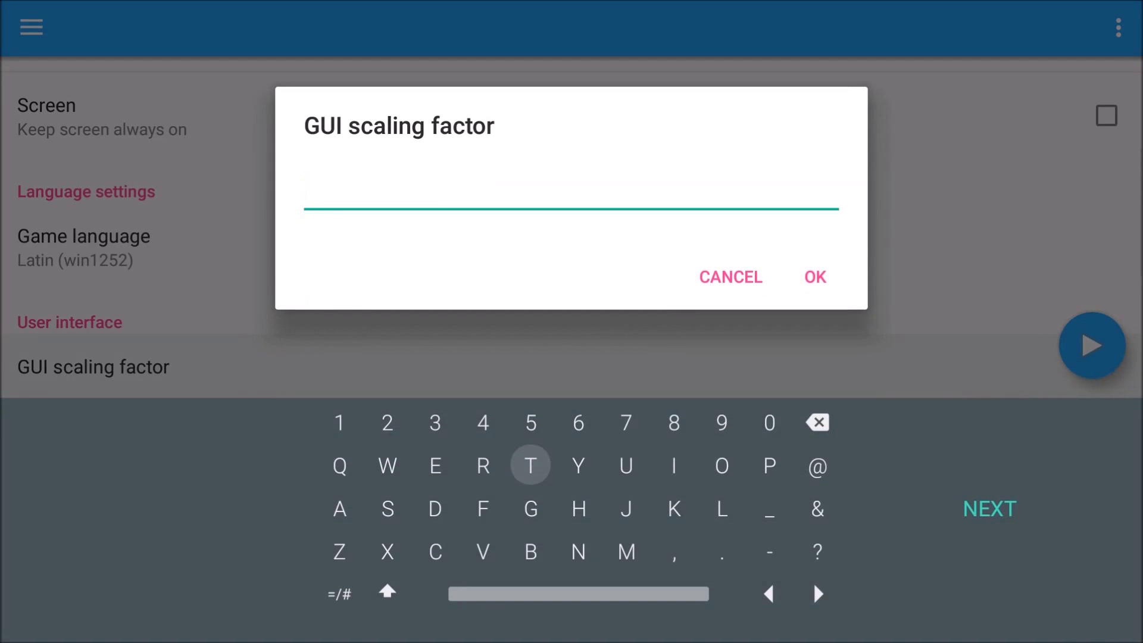
{"action": "key", "text": "Escape"}
{"action": "key", "text": "Escape"}
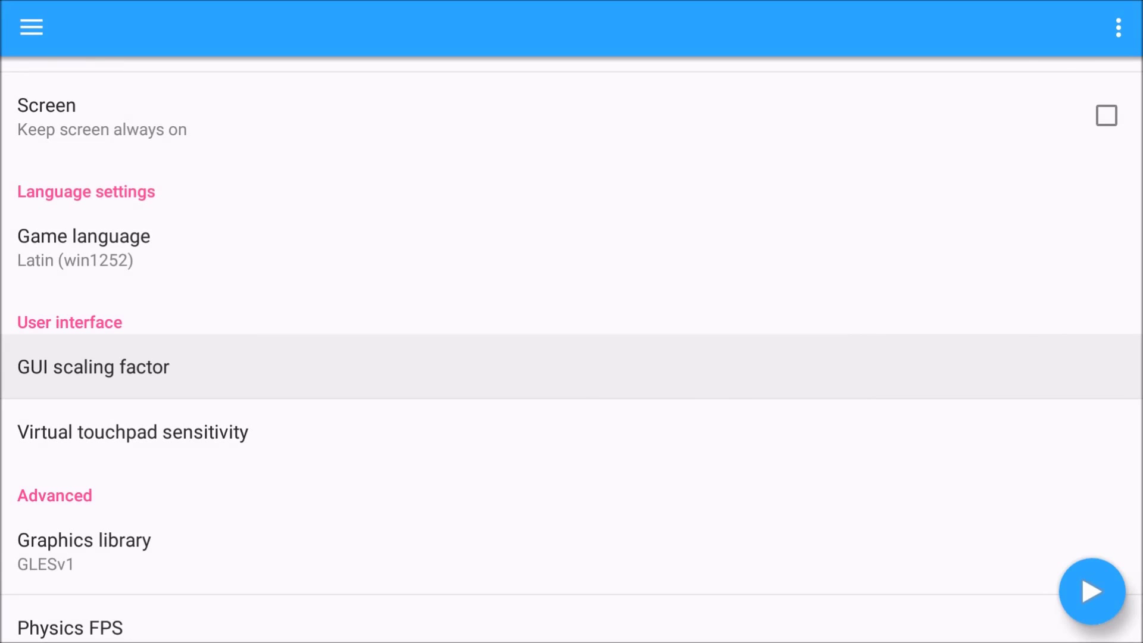
- Leave OpenMW, switch to Total Commander and open the USB drive at /storage/7C78-095D in the active file panel
{"action": "key", "text": "Escape"}
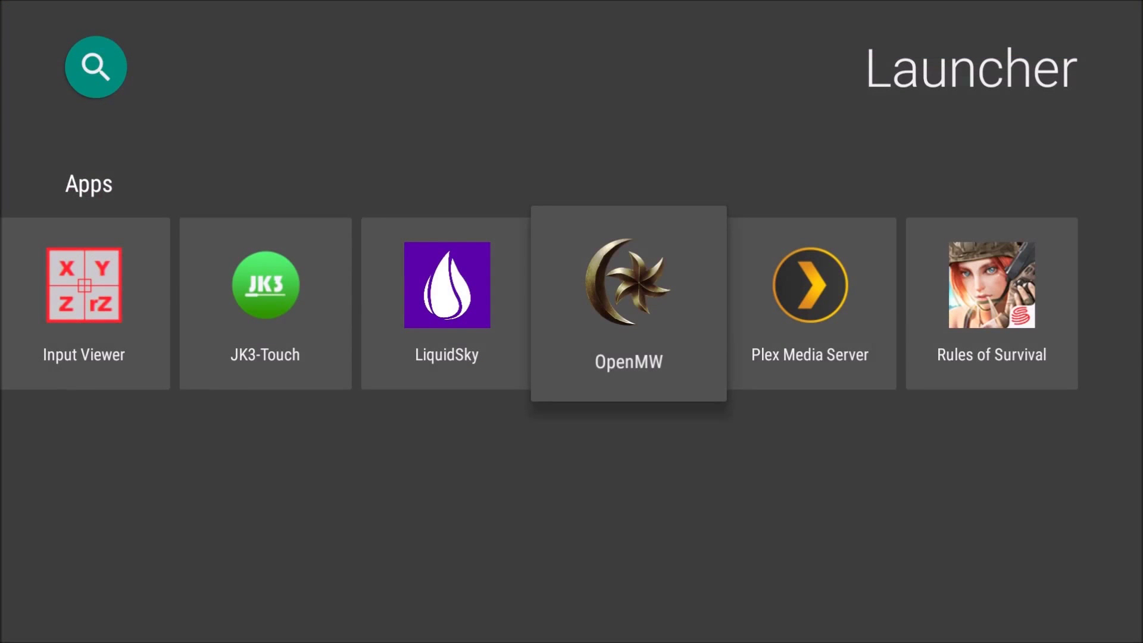
{"action": "key", "text": "Escape"}
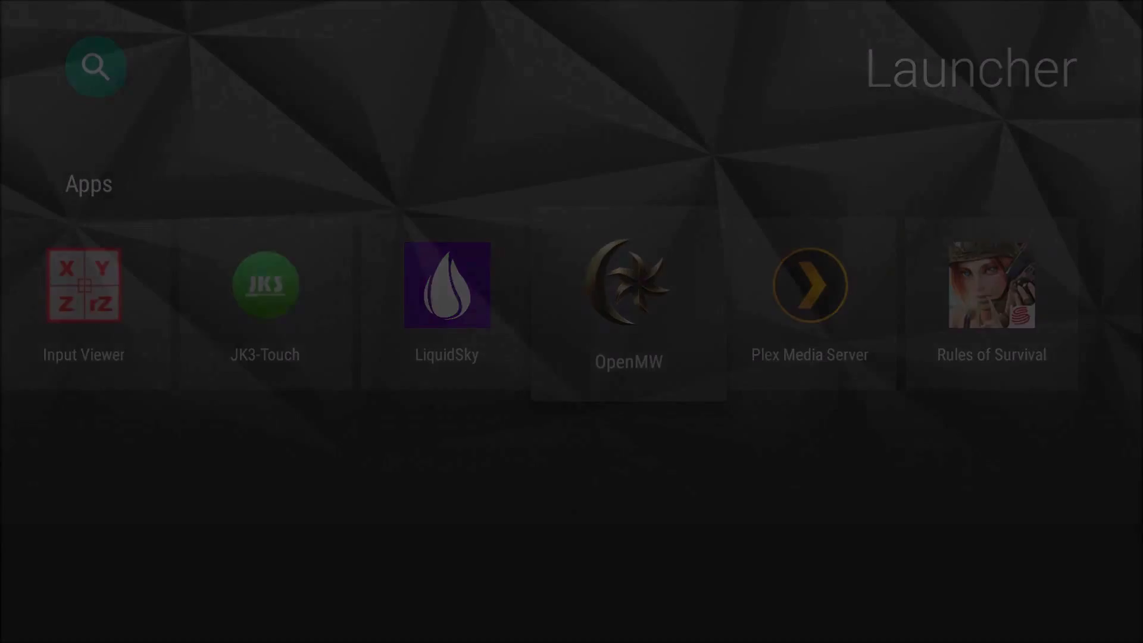
{"action": "key", "text": "Down"}
{"action": "key", "text": "Return"}
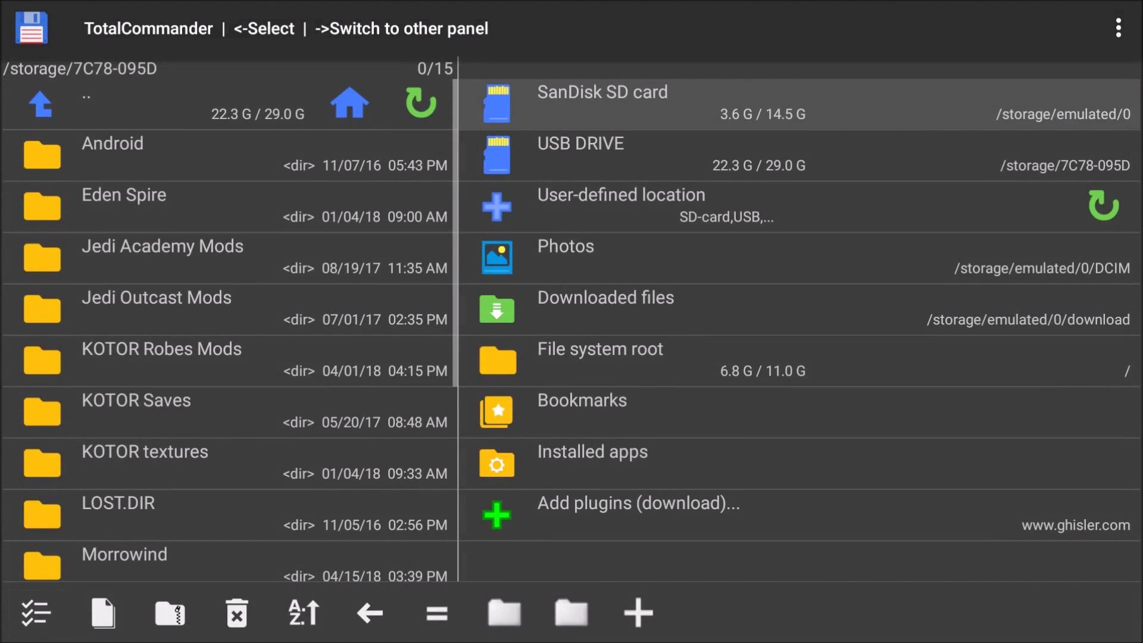
{"action": "key", "text": "Down"}
{"action": "key", "text": "Return"}
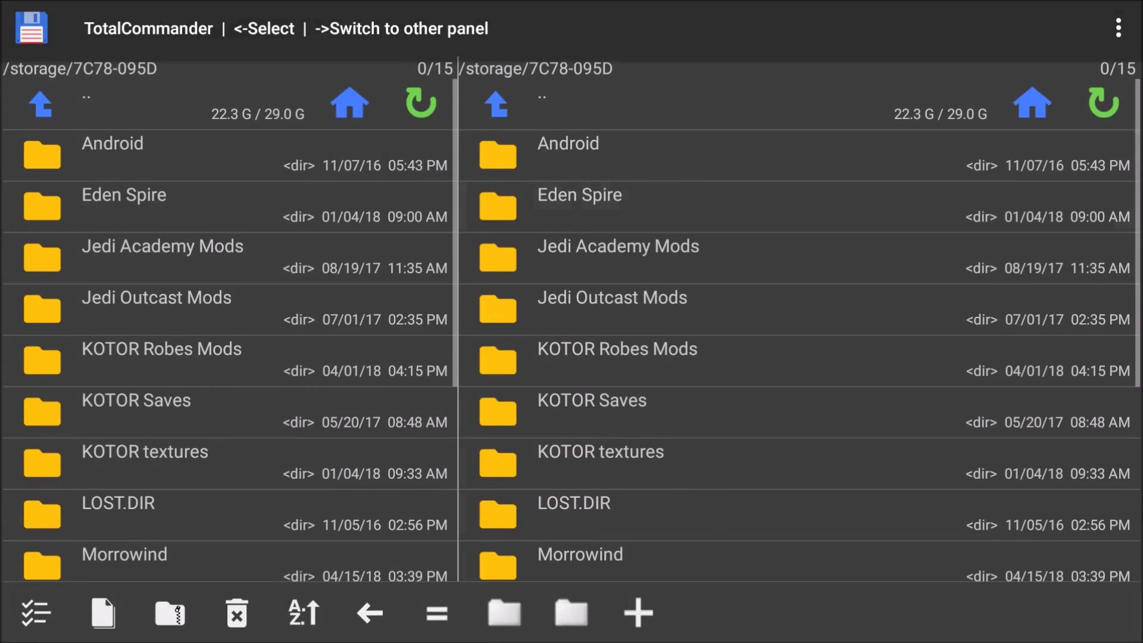
- Open the openmw-app-debug.apk package in the root of the USB drive
{"action": "key", "text": "Down"}
{"action": "key", "text": "Down"}
{"action": "key", "text": "Down"}
{"action": "key", "text": "Down"}
{"action": "key", "text": "Down"}
{"action": "key", "text": "Down"}
{"action": "key", "text": "Down"}
{"action": "key", "text": "Down"}
{"action": "key", "text": "Down"}
{"action": "key", "text": "Down"}
{"action": "key", "text": "Down"}
{"action": "key", "text": "Down"}
{"action": "key", "text": "Down"}
{"action": "key", "text": "Down"}
{"action": "key", "text": "Down"}
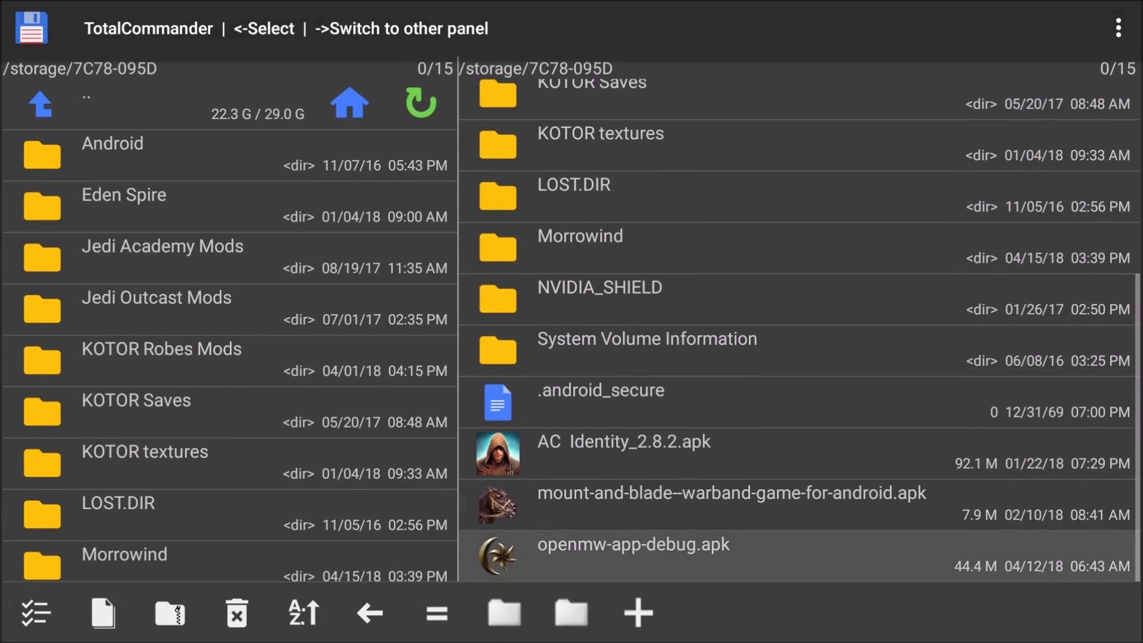
{"action": "key", "text": "Return"}
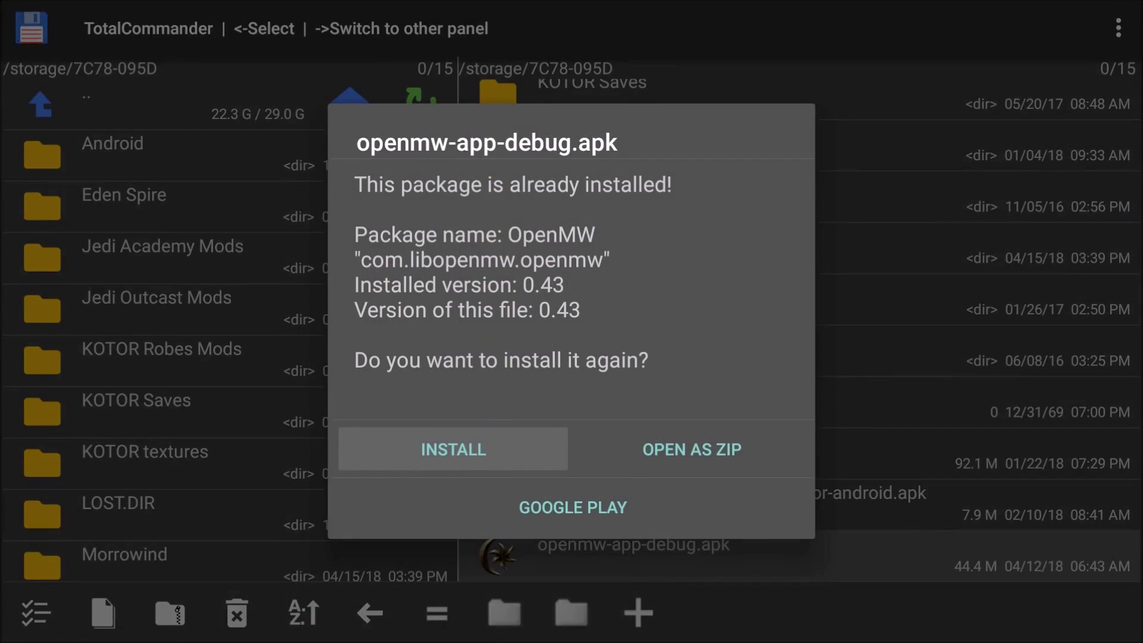